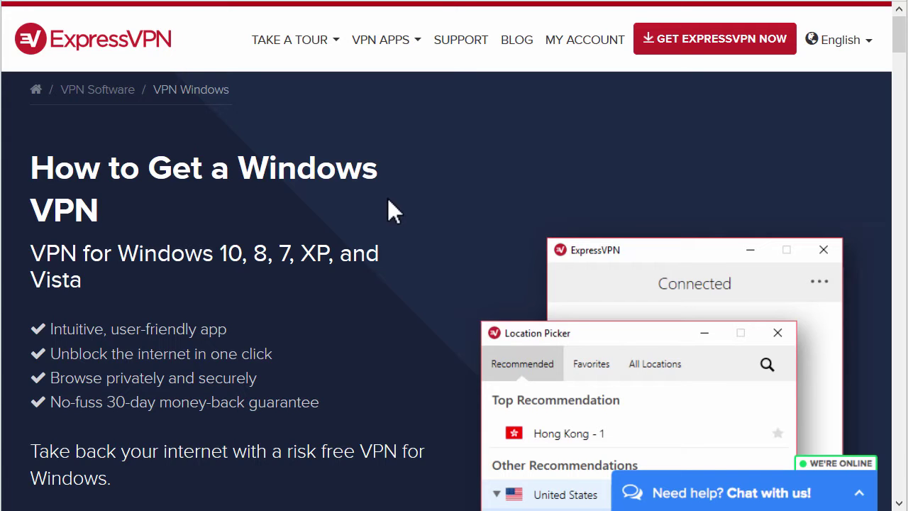
Step: Select the word 'Windows' in the Windows VPN page heading, then clear the selection
{"action": "left_click", "coordinate": [273, 172]}
{"action": "double_click", "coordinate": [272, 172]}
{"action": "left_click", "coordinate": [271, 173]}
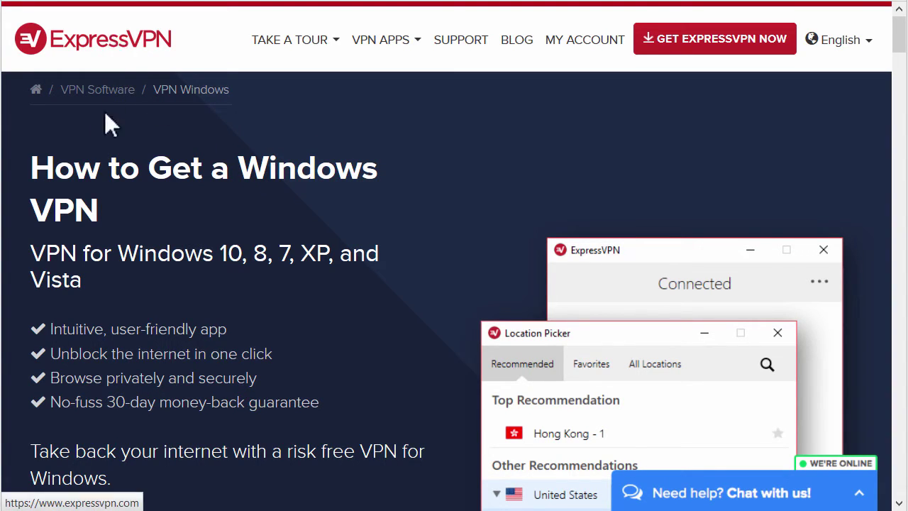
{"action": "key", "text": "alt+Left"}
{"action": "scroll", "coordinate": [404, 139], "scroll_direction": "up", "scroll_amount": 3}
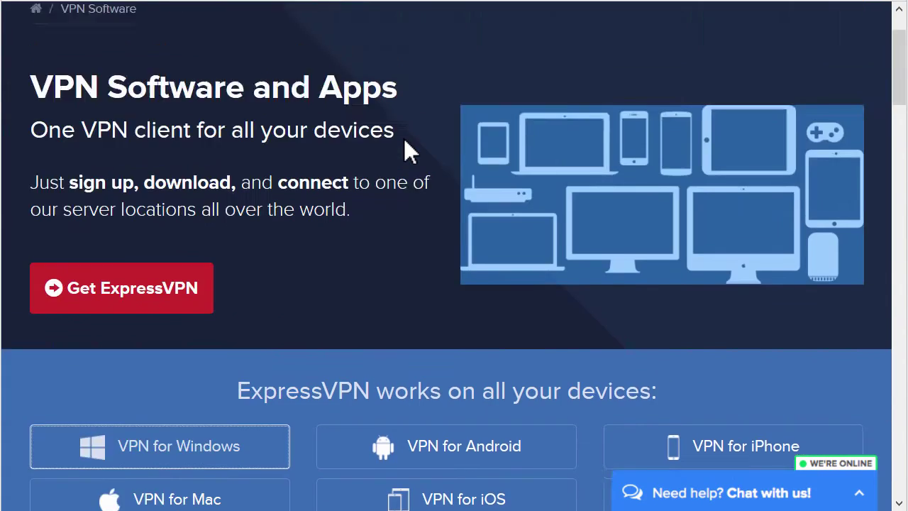
{"action": "scroll", "coordinate": [405, 144], "scroll_direction": "down", "scroll_amount": 4}
{"action": "scroll", "coordinate": [405, 144], "scroll_direction": "up", "scroll_amount": 4}
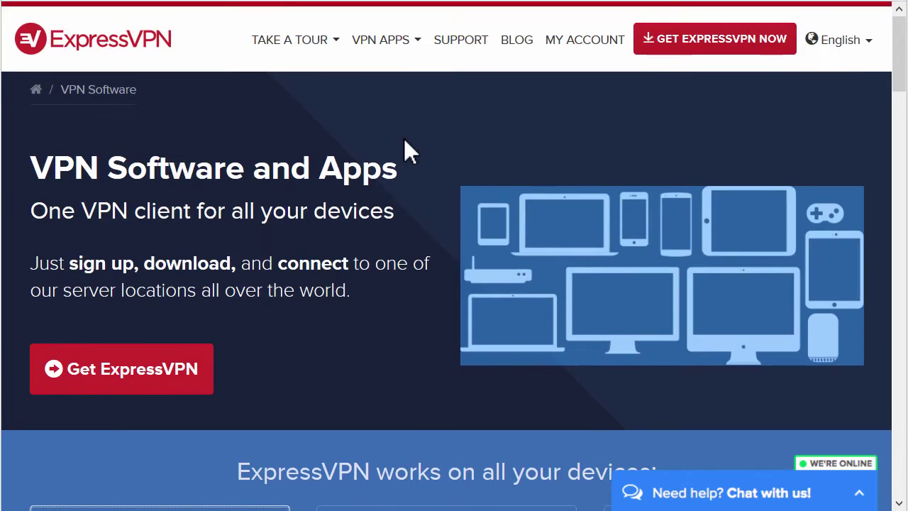
{"action": "scroll", "coordinate": [405, 144], "scroll_direction": "down", "scroll_amount": 4}
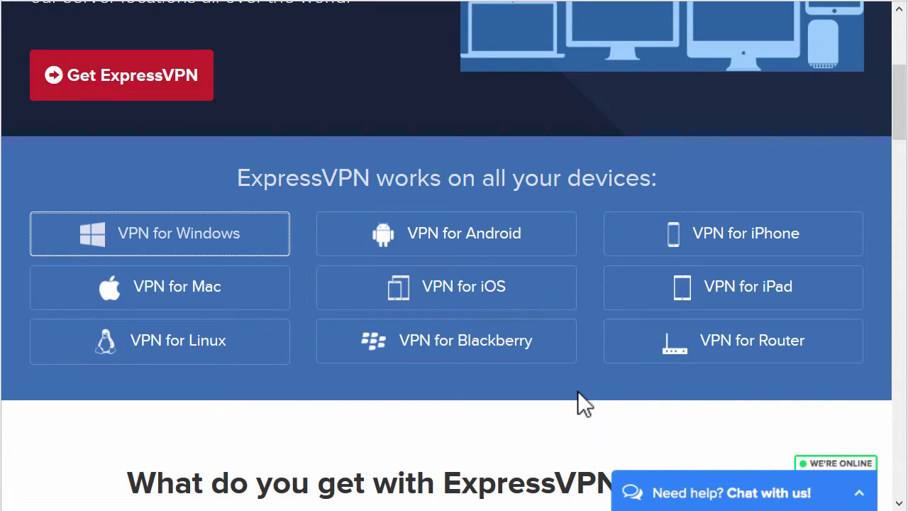
{"action": "scroll", "coordinate": [582, 401], "scroll_direction": "down", "scroll_amount": 5}
{"action": "scroll", "coordinate": [578, 397], "scroll_direction": "down", "scroll_amount": 3}
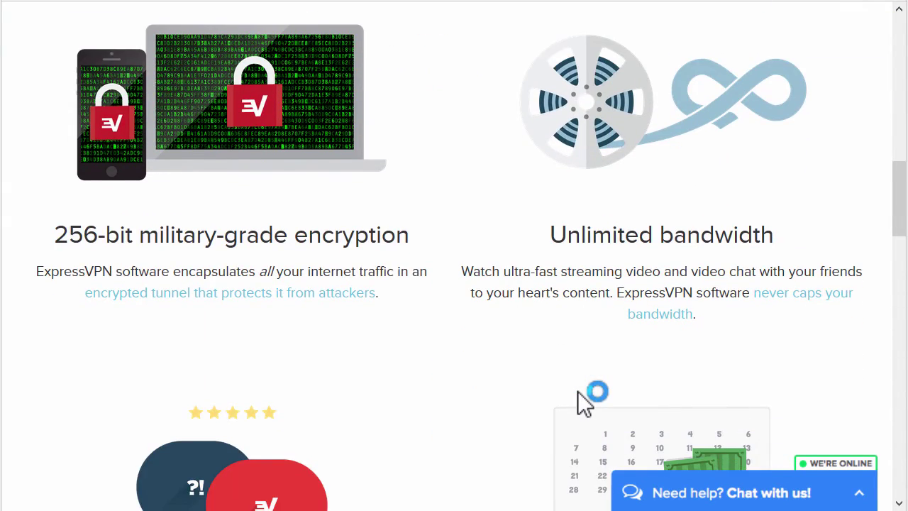
{"action": "scroll", "coordinate": [581, 397], "scroll_direction": "down", "scroll_amount": 2}
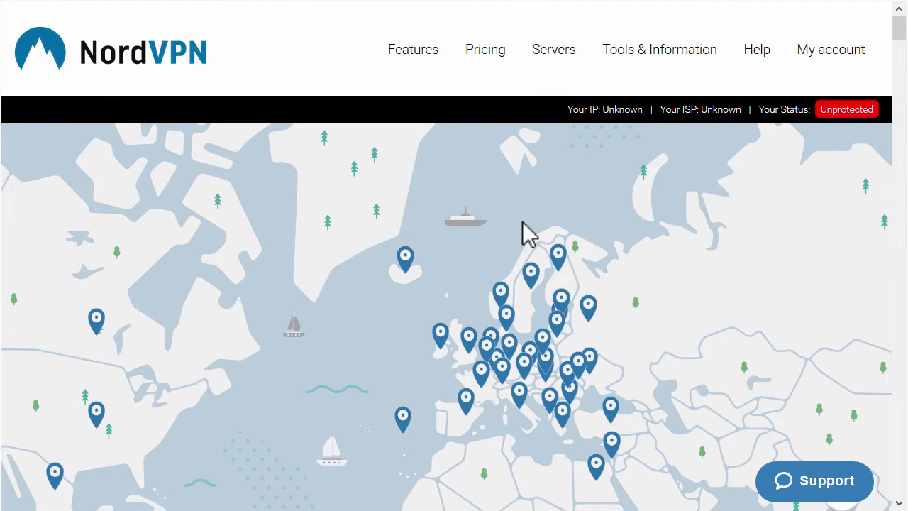
Step: Scroll through the NordVPN Servers page to the location map
{"action": "scroll", "coordinate": [529, 234], "scroll_direction": "down", "scroll_amount": 4}
{"action": "scroll", "coordinate": [525, 231], "scroll_direction": "up", "scroll_amount": 4}
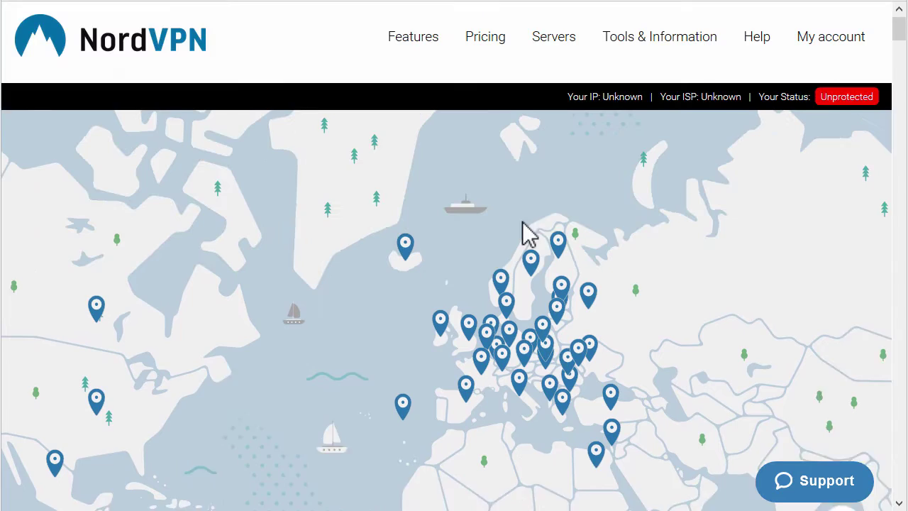
{"action": "scroll", "coordinate": [490, 296], "scroll_direction": "down", "scroll_amount": 4}
{"action": "scroll", "coordinate": [488, 284], "scroll_direction": "down", "scroll_amount": 9}
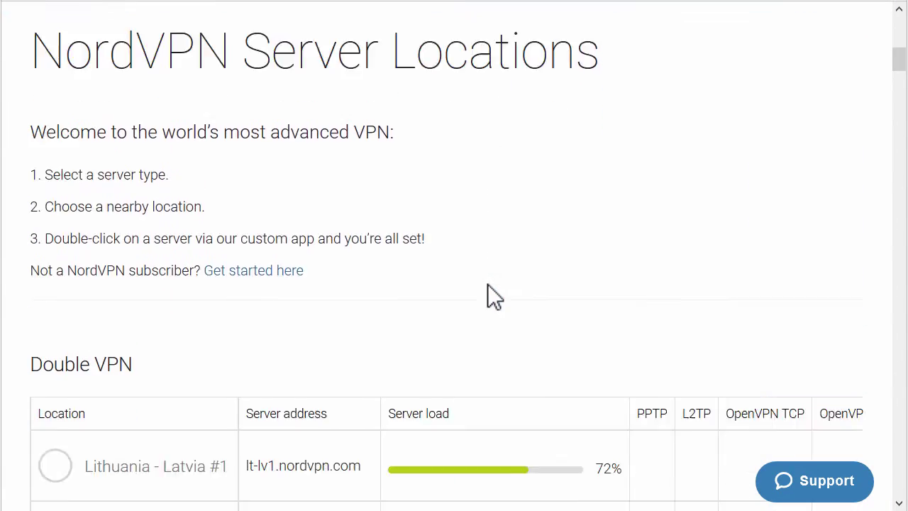
{"action": "scroll", "coordinate": [488, 284], "scroll_direction": "up", "scroll_amount": 13}
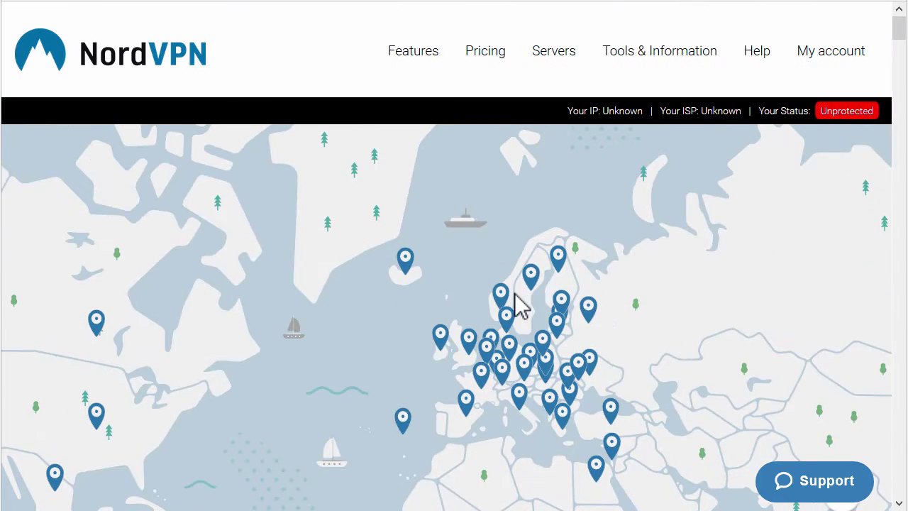
{"action": "scroll", "coordinate": [395, 319], "scroll_direction": "down", "scroll_amount": 2}
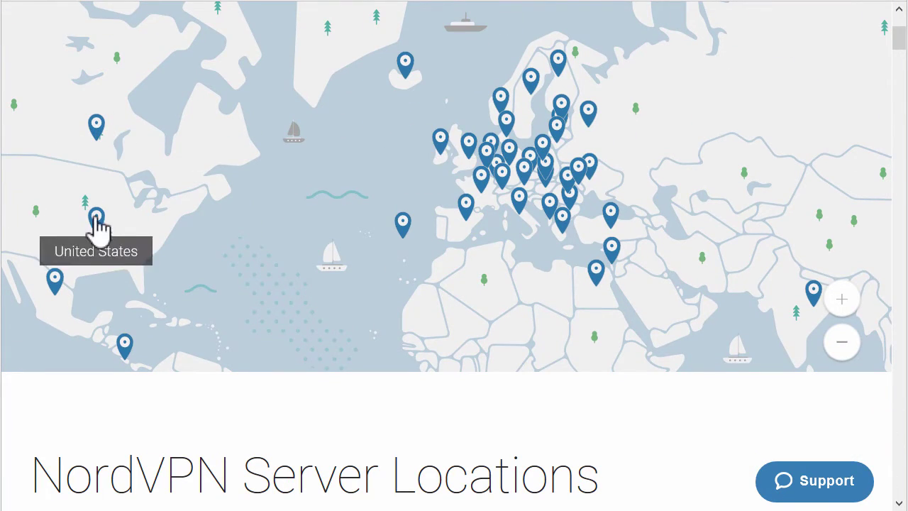
Step: Pan the server map across the Americas, Europe and Asia, zooming in one level
{"action": "left_click_drag", "start_coordinate": [235, 220], "coordinate": [304, 245]}
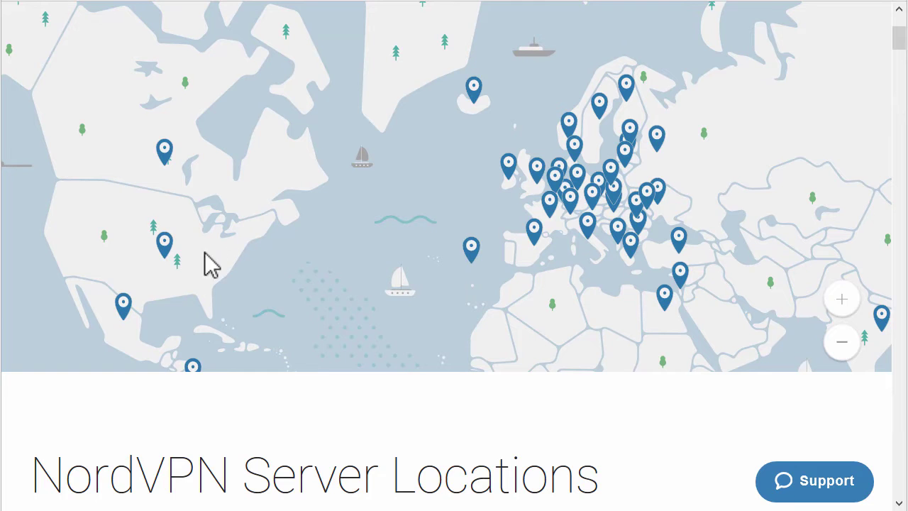
{"action": "scroll", "coordinate": [200, 259], "scroll_direction": "up", "scroll_amount": 1}
{"action": "scroll", "coordinate": [189, 264], "scroll_direction": "down", "scroll_amount": 3}
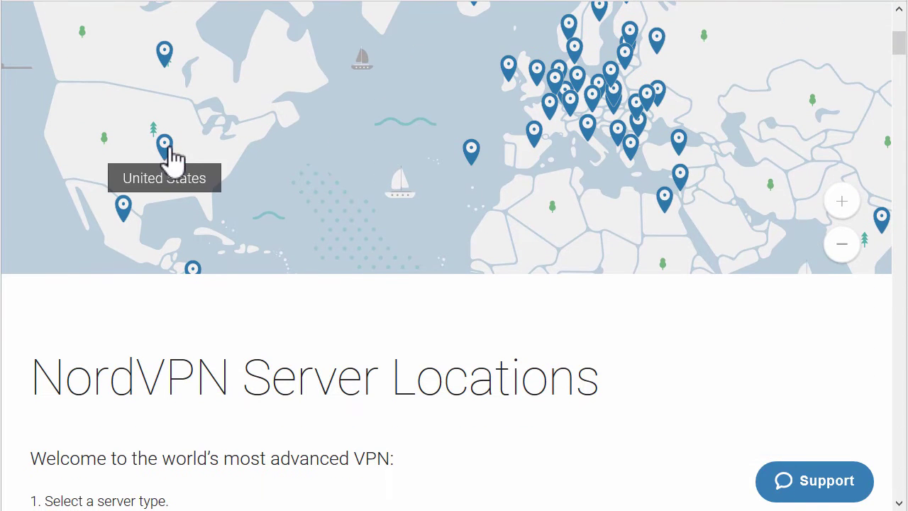
{"action": "left_click_drag", "start_coordinate": [277, 165], "coordinate": [129, 217]}
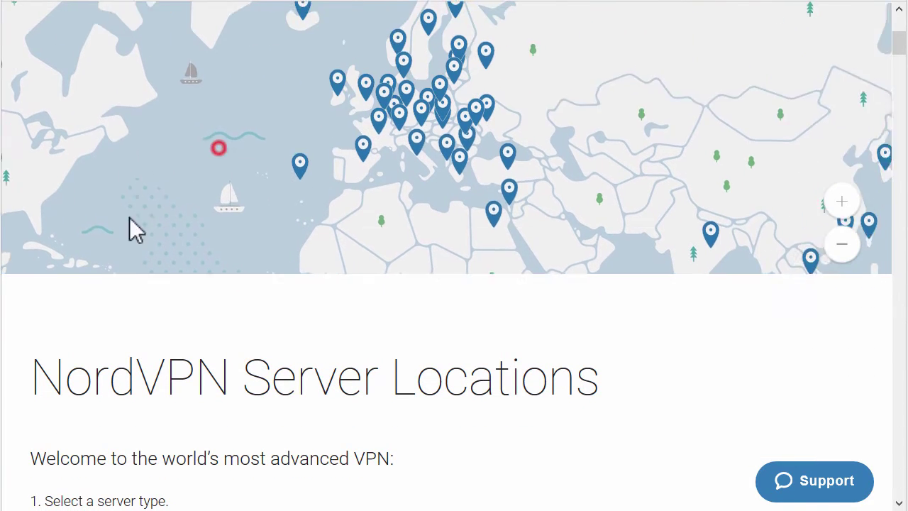
{"action": "left_click_drag", "start_coordinate": [132, 177], "coordinate": [310, 177]}
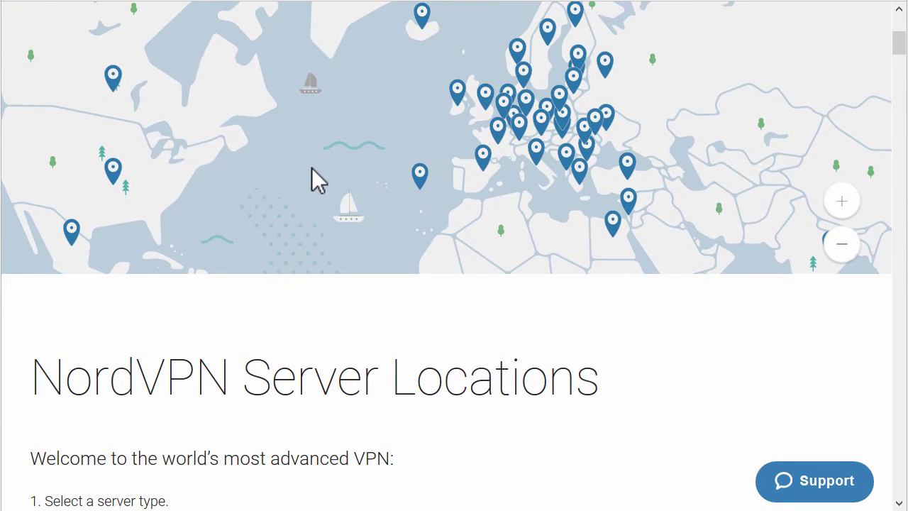
{"action": "double_click", "coordinate": [328, 106]}
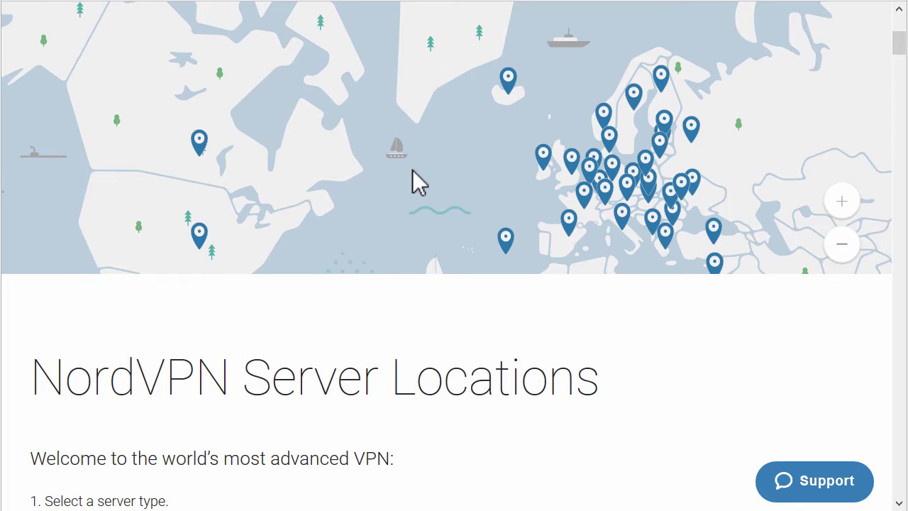
{"action": "mouse_move", "coordinate": [412, 174]}
{"action": "left_mouse_down"}
{"action": "mouse_move", "coordinate": [412, 117]}
{"action": "mouse_move", "coordinate": [421, 111]}
{"action": "mouse_move", "coordinate": [397, 164]}
{"action": "left_mouse_up"}
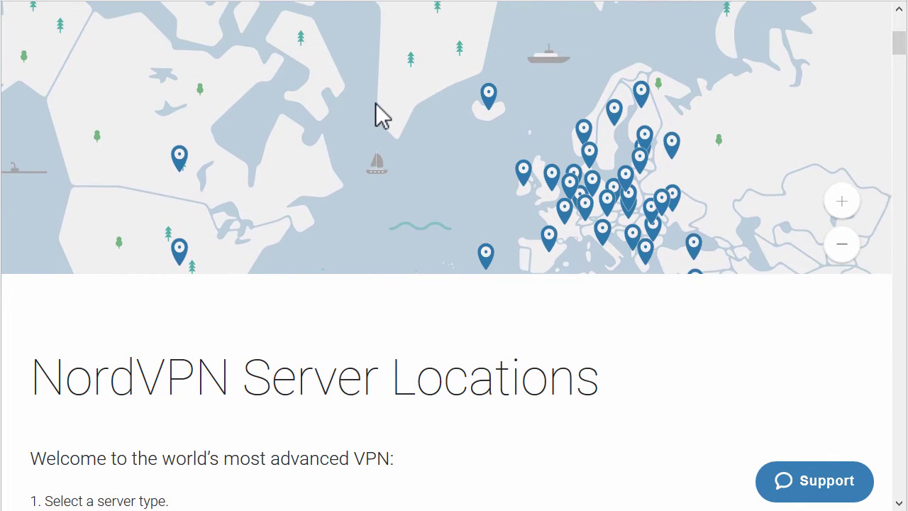
{"action": "left_click_drag", "start_coordinate": [375, 103], "coordinate": [386, 162]}
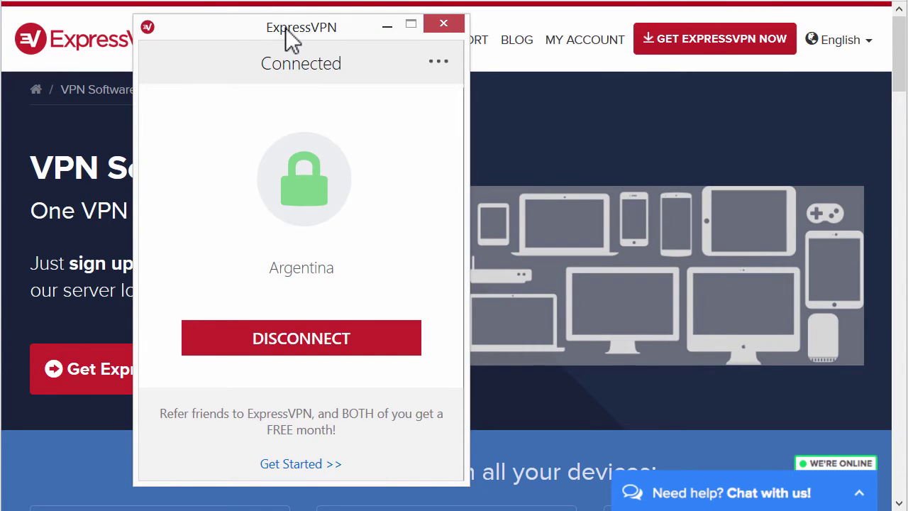
Step: Position the ExpressVPN window over the IP page, disconnect from Argentina and open the location list
{"action": "mouse_move", "coordinate": [286, 28]}
{"action": "left_mouse_down"}
{"action": "mouse_move", "coordinate": [233, 49]}
{"action": "mouse_move", "coordinate": [277, 33]}
{"action": "left_mouse_up"}
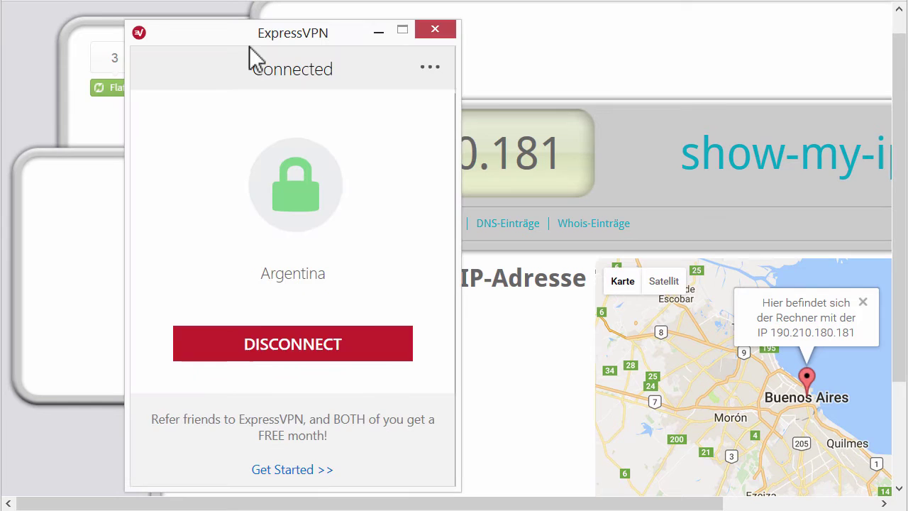
{"action": "left_click_drag", "start_coordinate": [227, 34], "coordinate": [239, 30]}
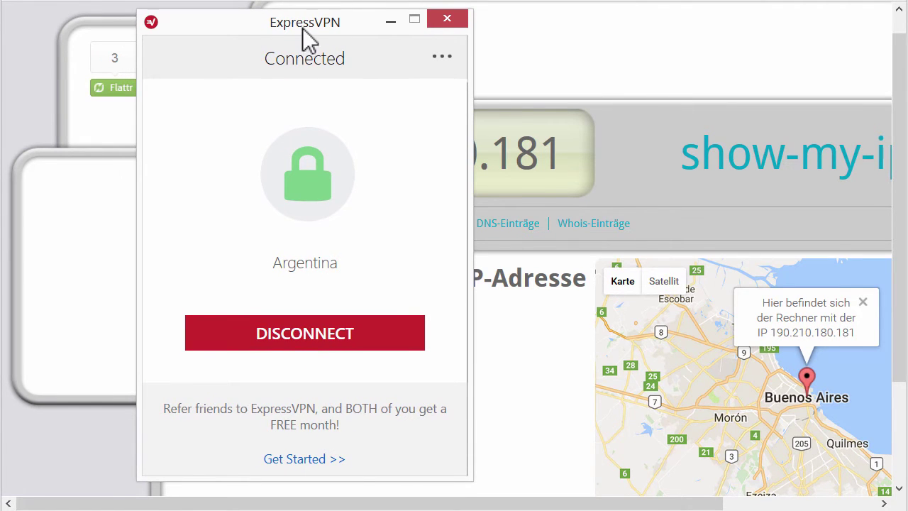
{"action": "mouse_move", "coordinate": [302, 26]}
{"action": "left_mouse_down"}
{"action": "mouse_move", "coordinate": [342, 22]}
{"action": "mouse_move", "coordinate": [300, 21]}
{"action": "left_mouse_up"}
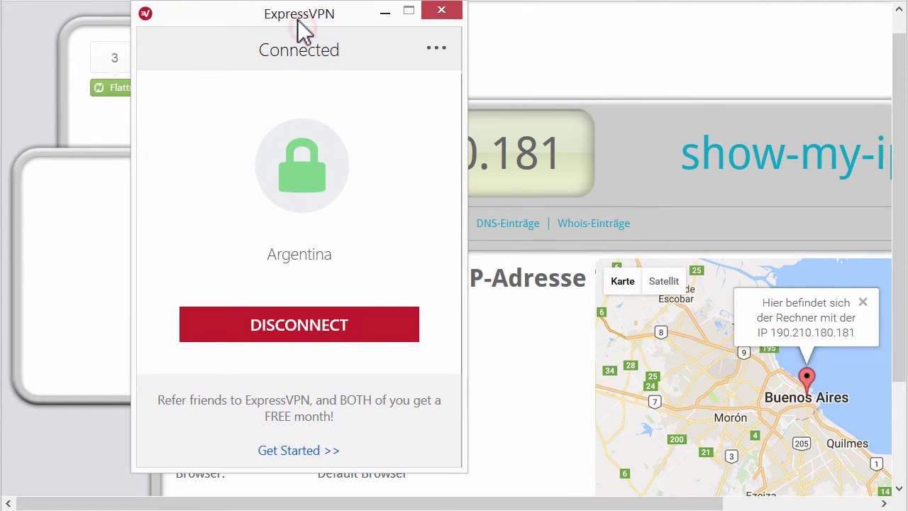
{"action": "left_click", "coordinate": [295, 328]}
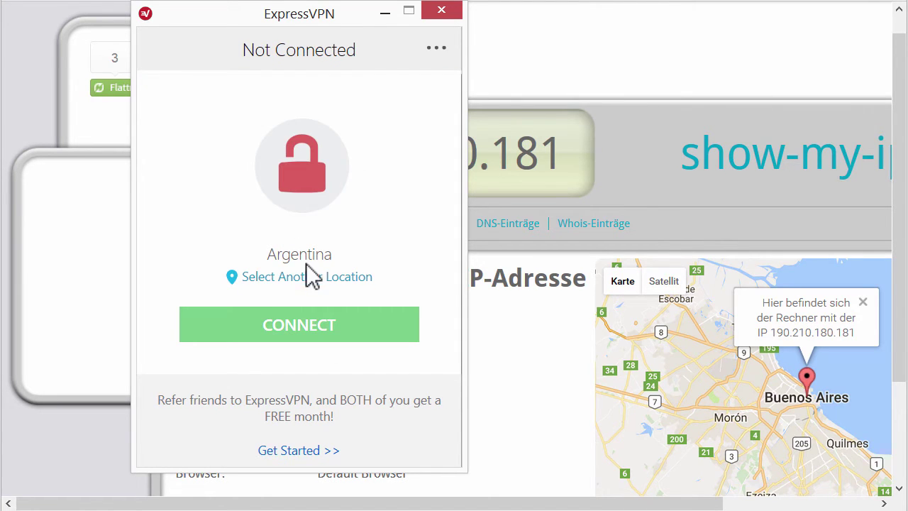
{"action": "left_click", "coordinate": [305, 282]}
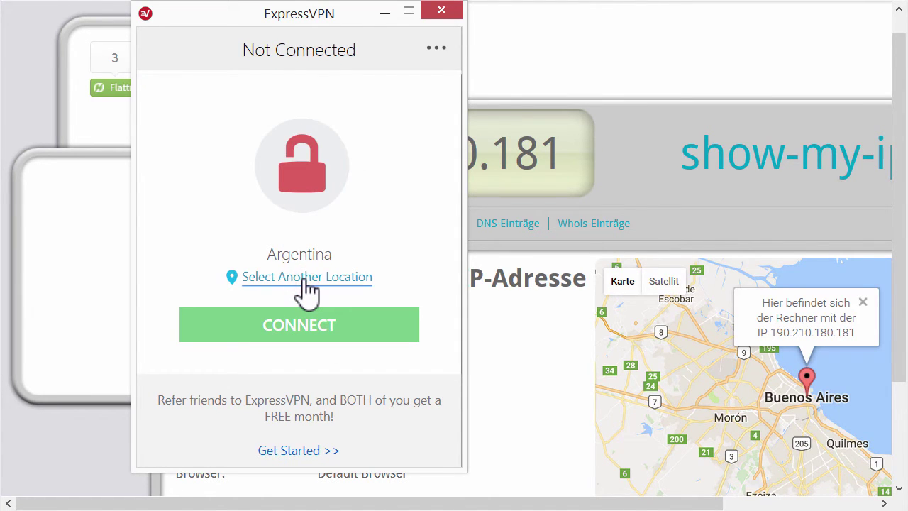
Step: Place the location picker beside the main window and browse Europe and its United Kingdom servers
{"action": "left_click_drag", "start_coordinate": [283, 32], "coordinate": [631, 23]}
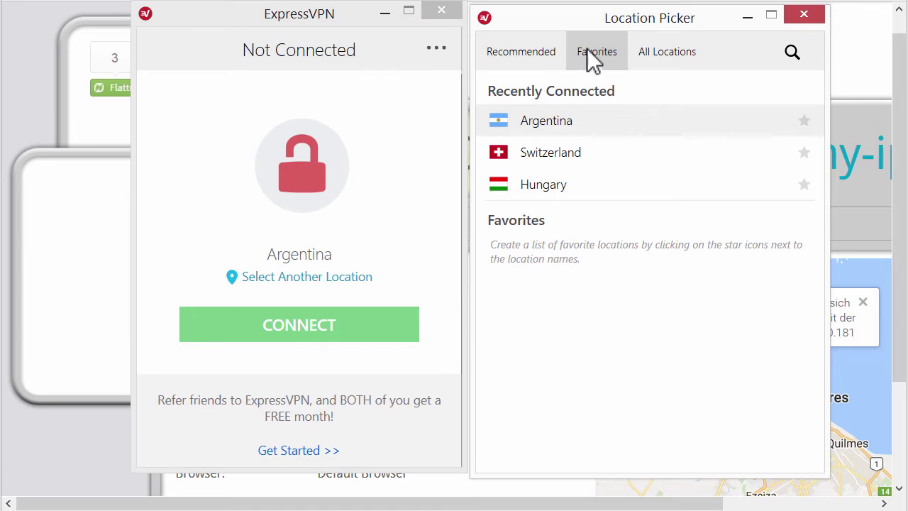
{"action": "left_click", "coordinate": [528, 58]}
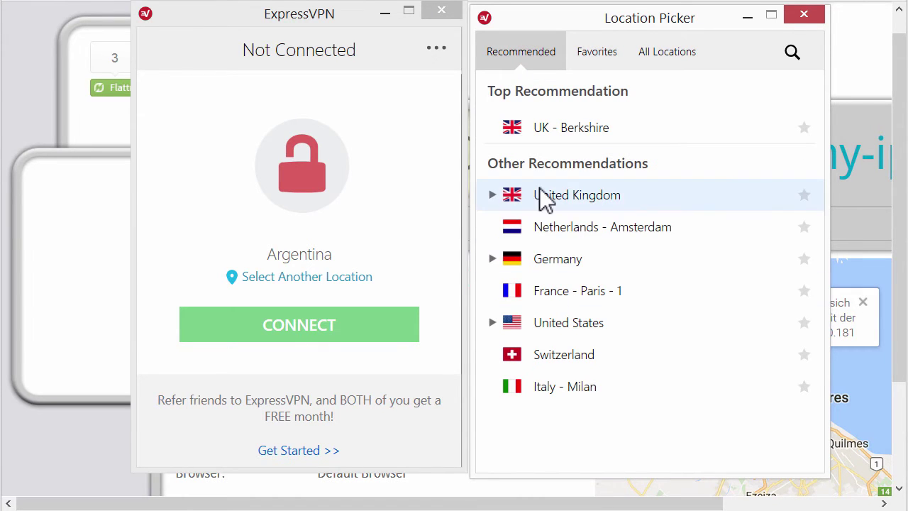
{"action": "left_click", "coordinate": [647, 64]}
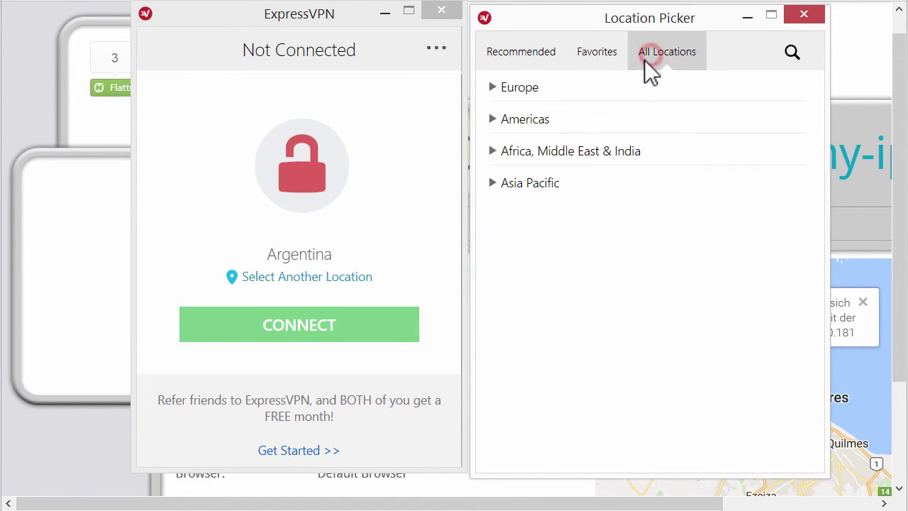
{"action": "left_click", "coordinate": [495, 88]}
{"action": "left_click", "coordinate": [494, 89]}
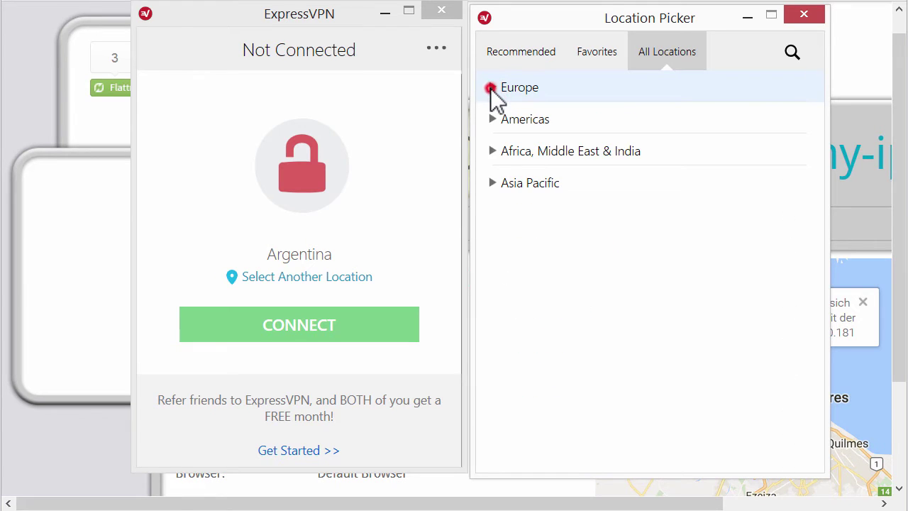
{"action": "left_click", "coordinate": [507, 119]}
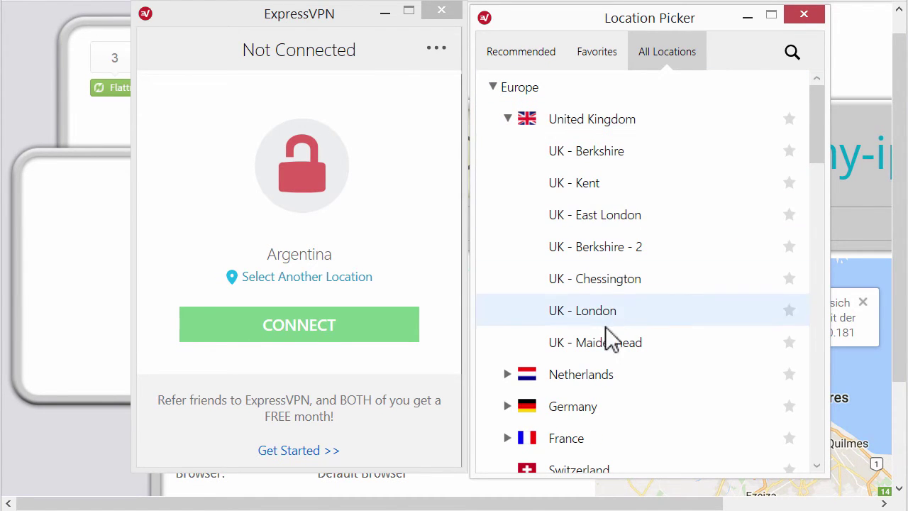
{"action": "left_click", "coordinate": [507, 119]}
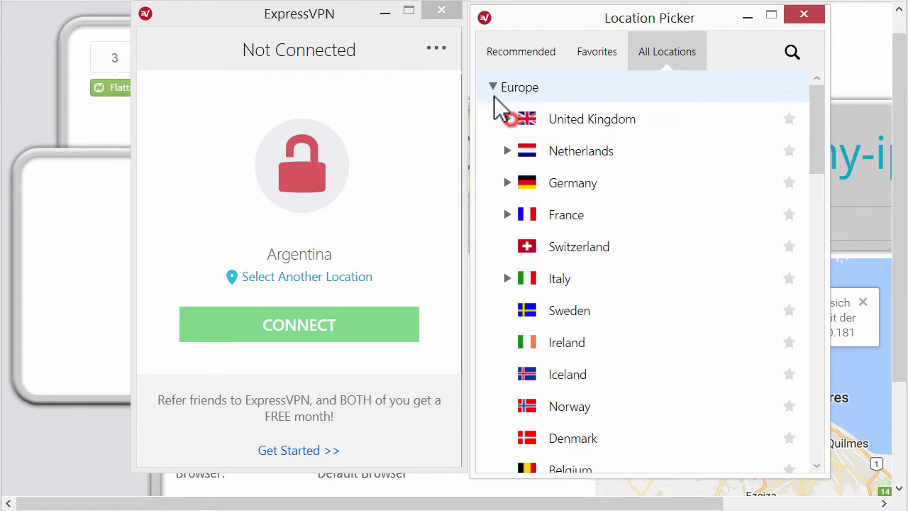
{"action": "left_click", "coordinate": [494, 87]}
{"action": "left_click", "coordinate": [493, 87]}
{"action": "left_click", "coordinate": [493, 87]}
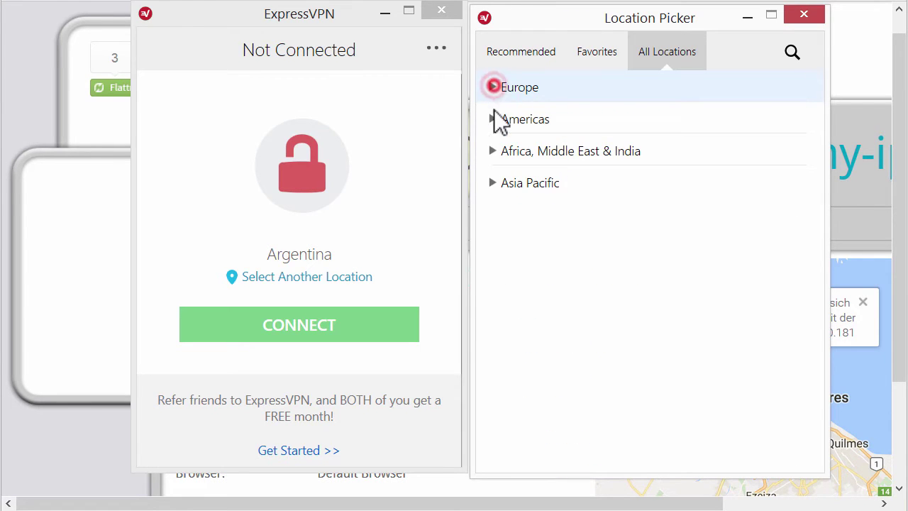
Step: Expand Americas and look through the United States city servers, then collapse them
{"action": "left_click", "coordinate": [493, 120]}
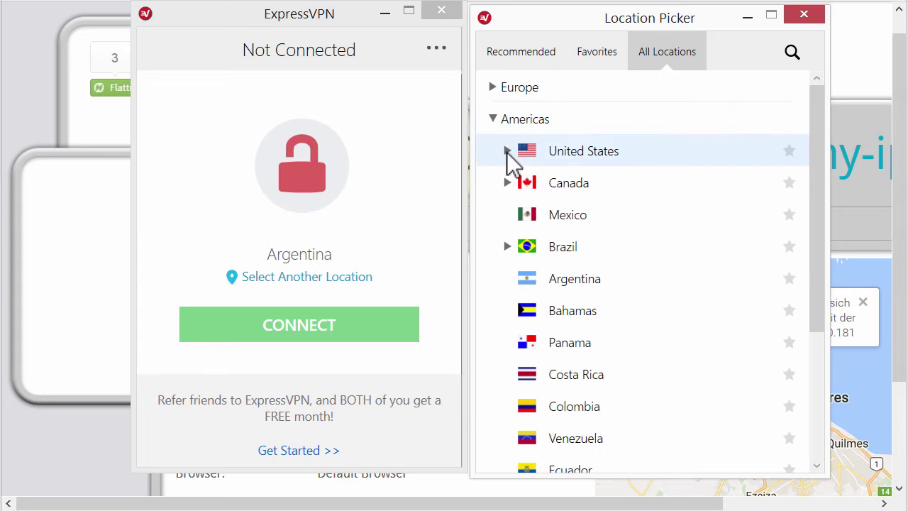
{"action": "left_click", "coordinate": [508, 151]}
{"action": "scroll", "coordinate": [624, 185], "scroll_direction": "down", "scroll_amount": 2}
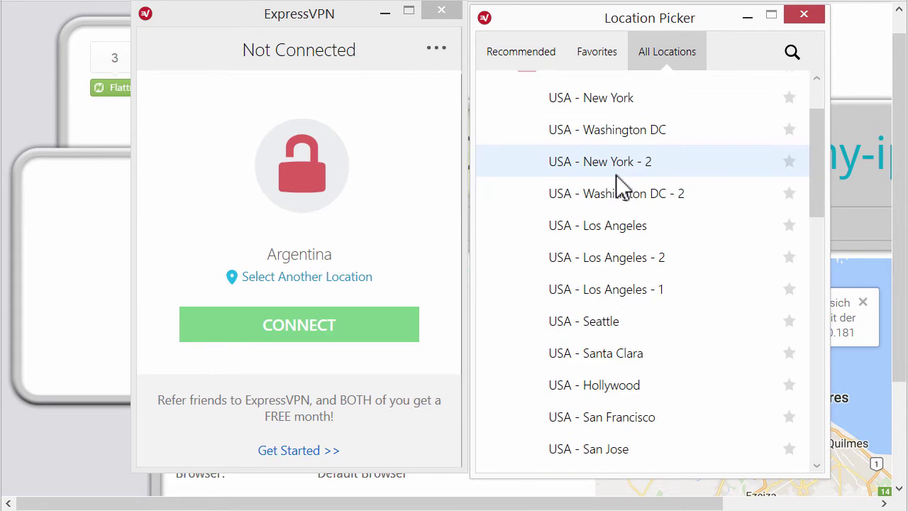
{"action": "scroll", "coordinate": [617, 186], "scroll_direction": "down", "scroll_amount": 7}
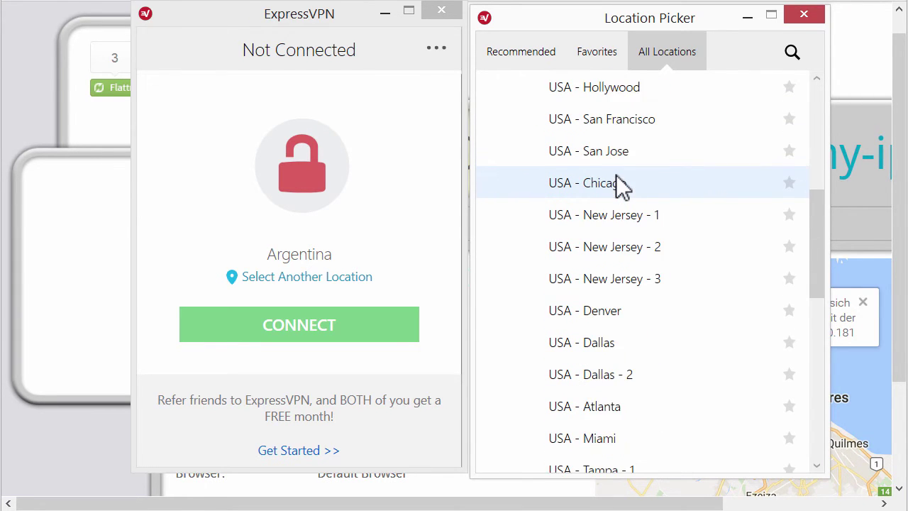
{"action": "scroll", "coordinate": [616, 176], "scroll_direction": "down", "scroll_amount": 4}
{"action": "scroll", "coordinate": [615, 175], "scroll_direction": "up", "scroll_amount": 9}
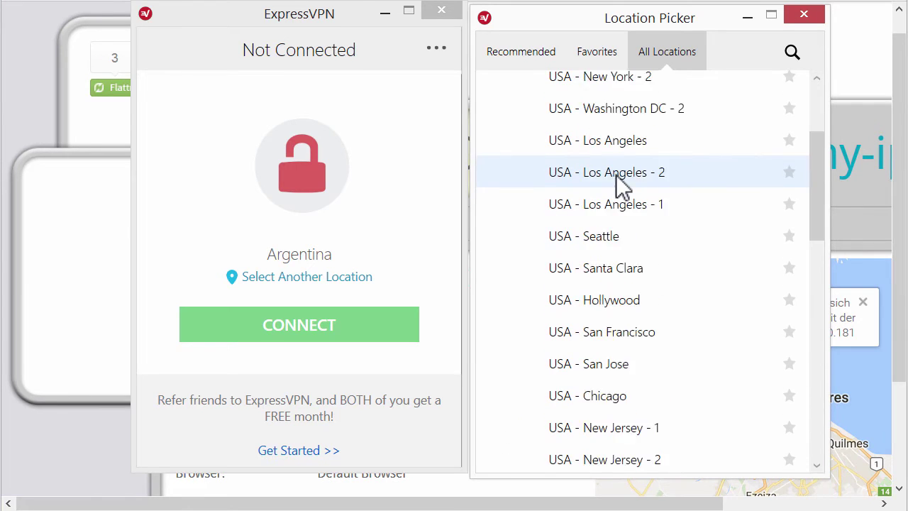
{"action": "scroll", "coordinate": [616, 175], "scroll_direction": "up", "scroll_amount": 4}
{"action": "left_click", "coordinate": [507, 151]}
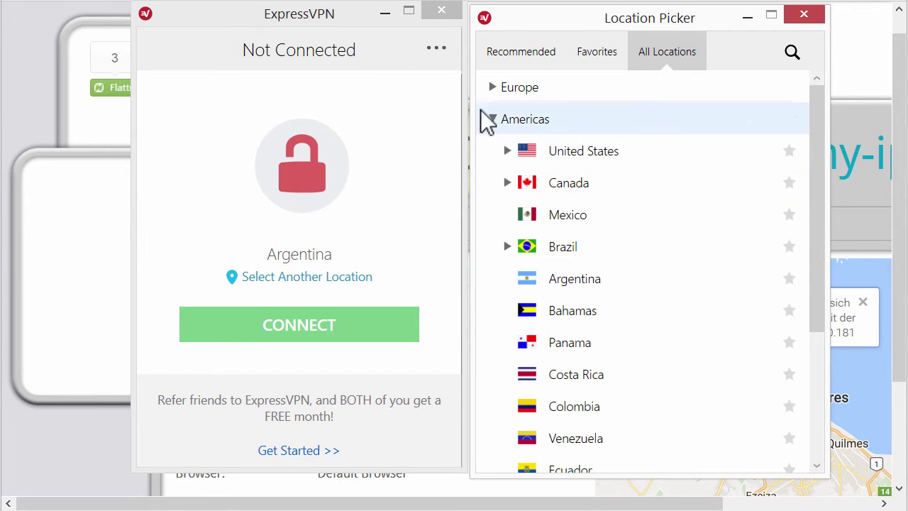
Step: Connect to the Canada - Montreal - 2 server
{"action": "left_click", "coordinate": [542, 183]}
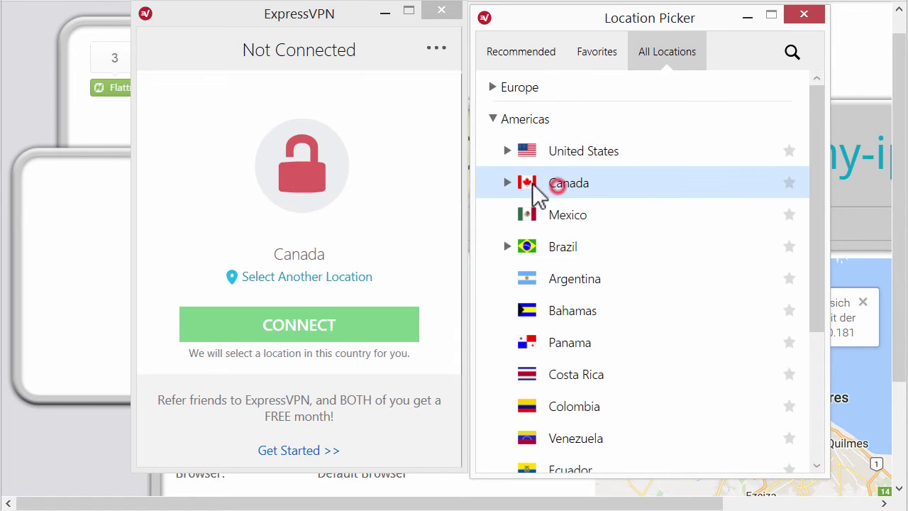
{"action": "left_click", "coordinate": [508, 183]}
{"action": "left_click", "coordinate": [599, 215]}
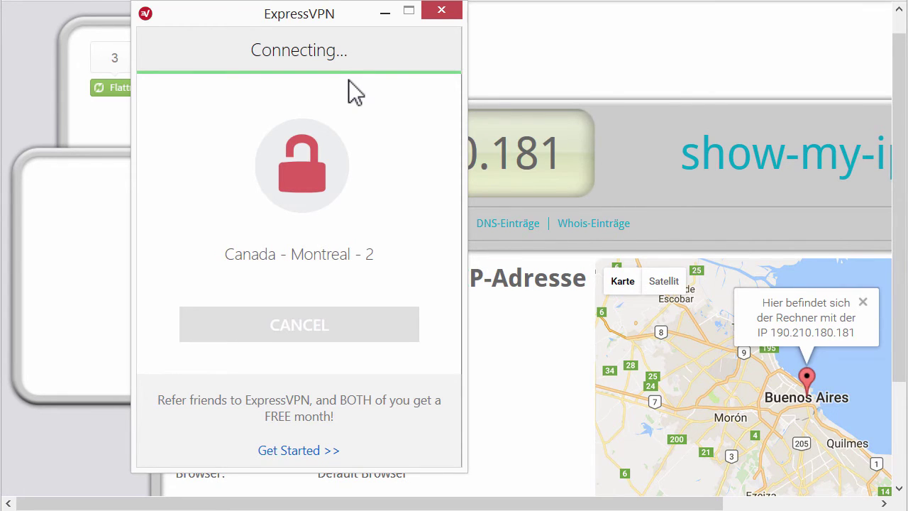
Step: Reload the IP page, which shows Edison, New Jersey, United States, then disconnect
{"action": "left_click", "coordinate": [565, 62]}
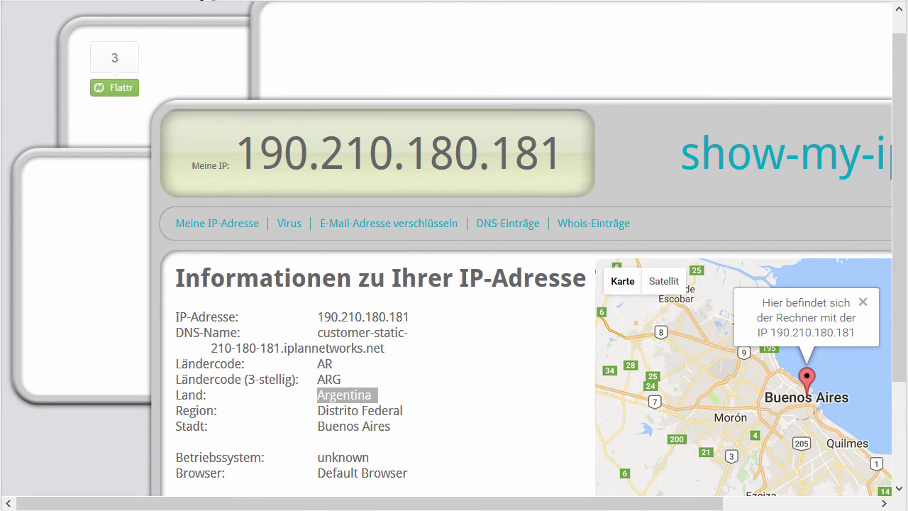
{"action": "key", "text": "F5"}
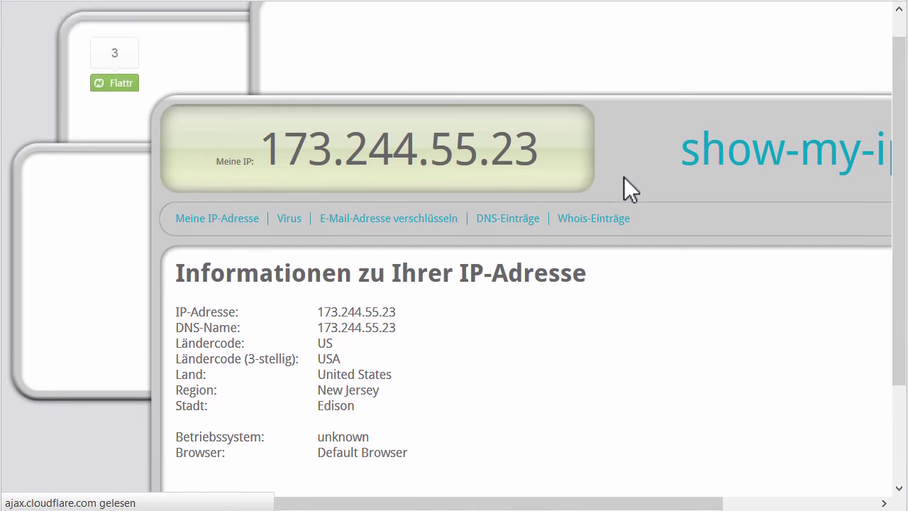
{"action": "scroll", "coordinate": [294, 152], "scroll_direction": "up", "scroll_amount": 3}
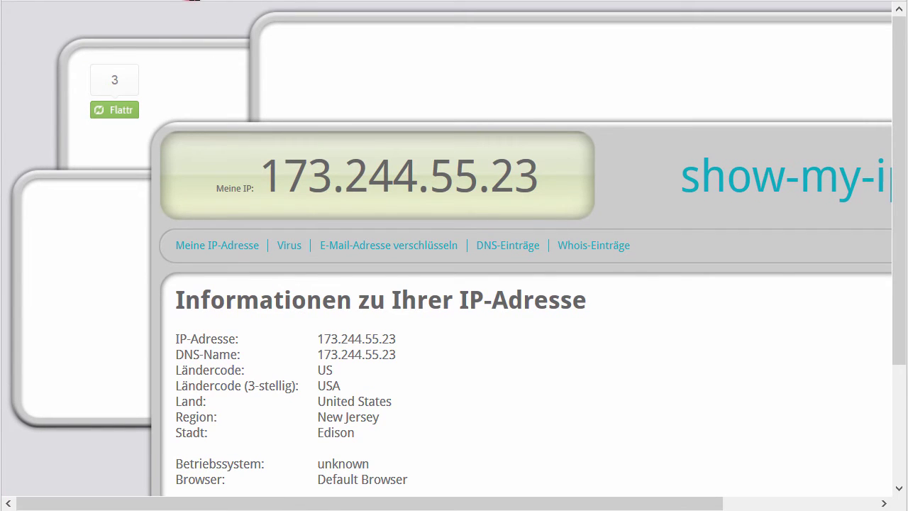
{"action": "key", "text": "alt+Tab"}
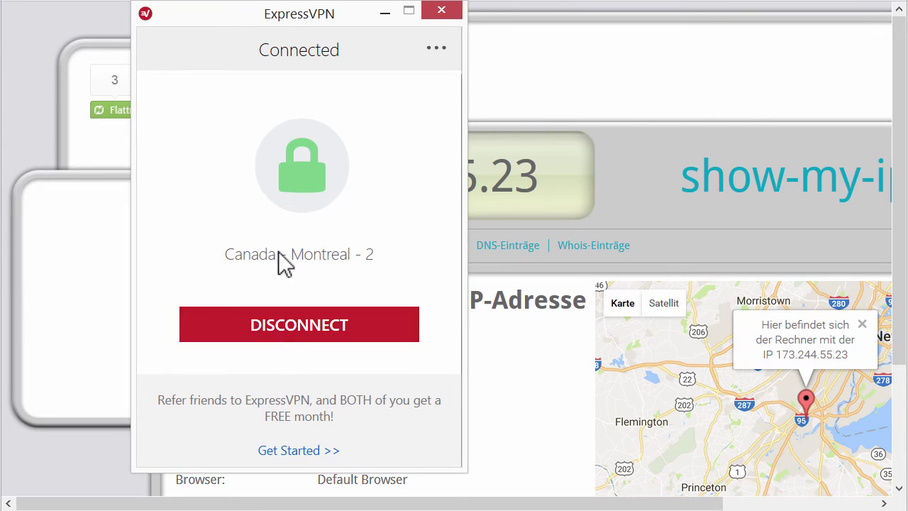
{"action": "left_click", "coordinate": [290, 323]}
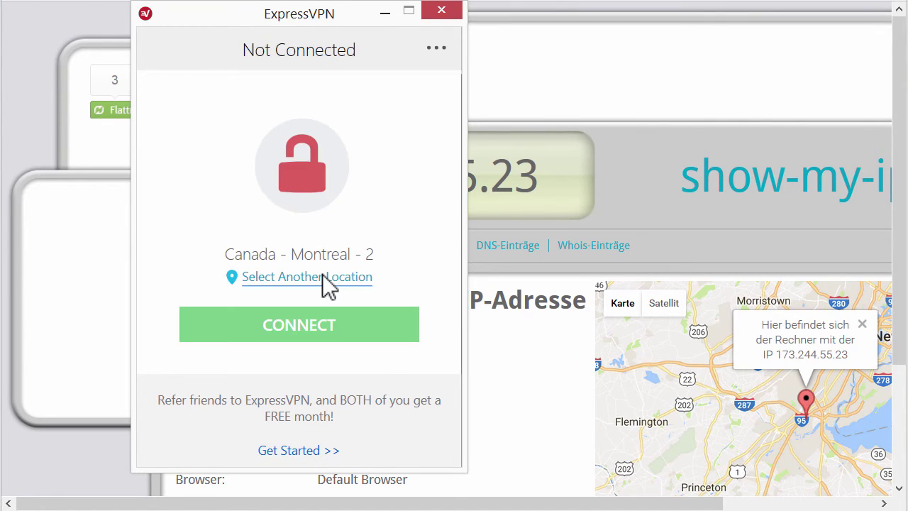
Step: Connect to the Canada - Toronto server from Americas > Canada
{"action": "left_click", "coordinate": [322, 277]}
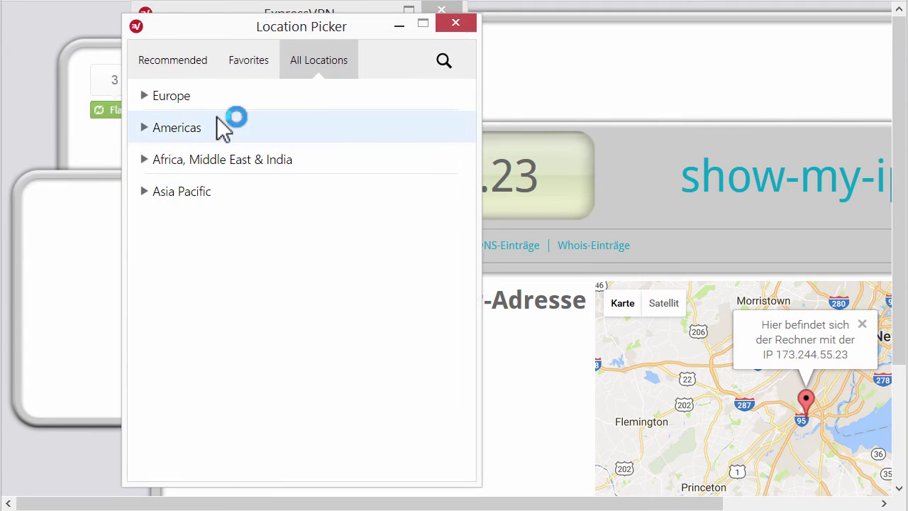
{"action": "left_click", "coordinate": [145, 128]}
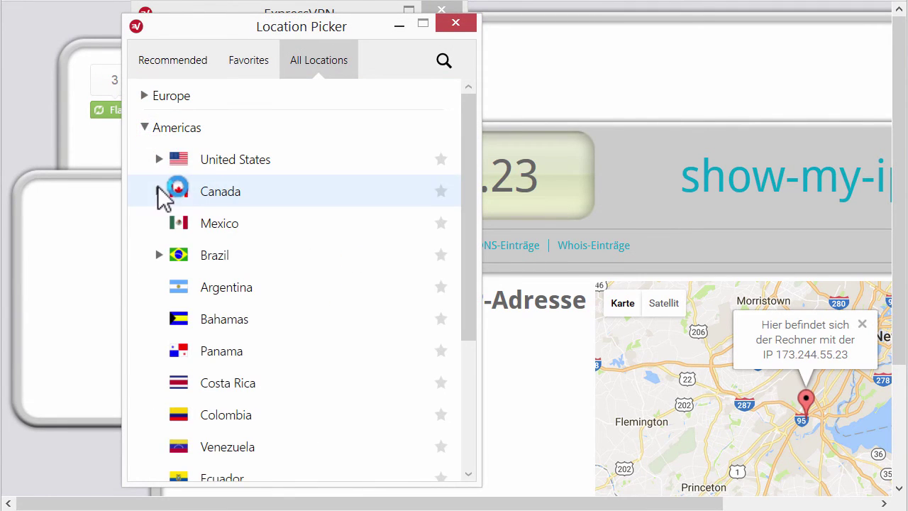
{"action": "left_click", "coordinate": [161, 191]}
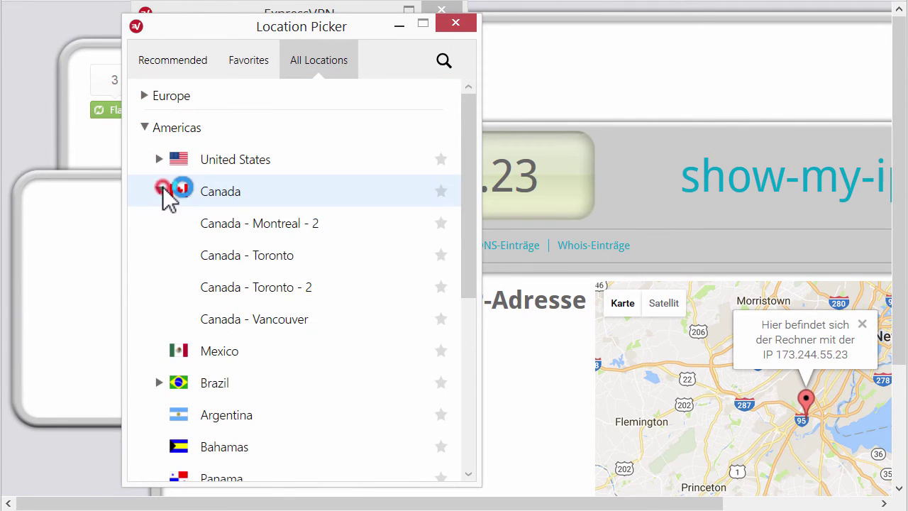
{"action": "left_click", "coordinate": [253, 255]}
{"action": "double_click", "coordinate": [252, 257]}
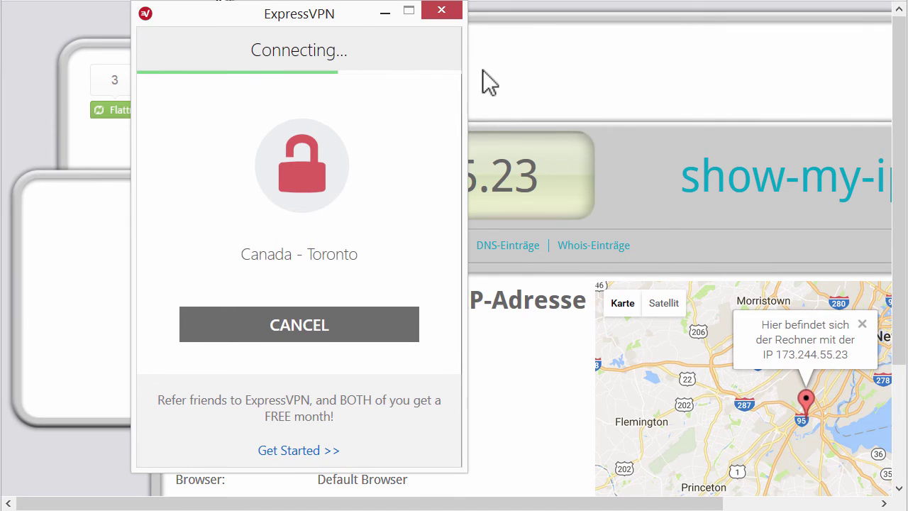
{"action": "left_click", "coordinate": [26, 78]}
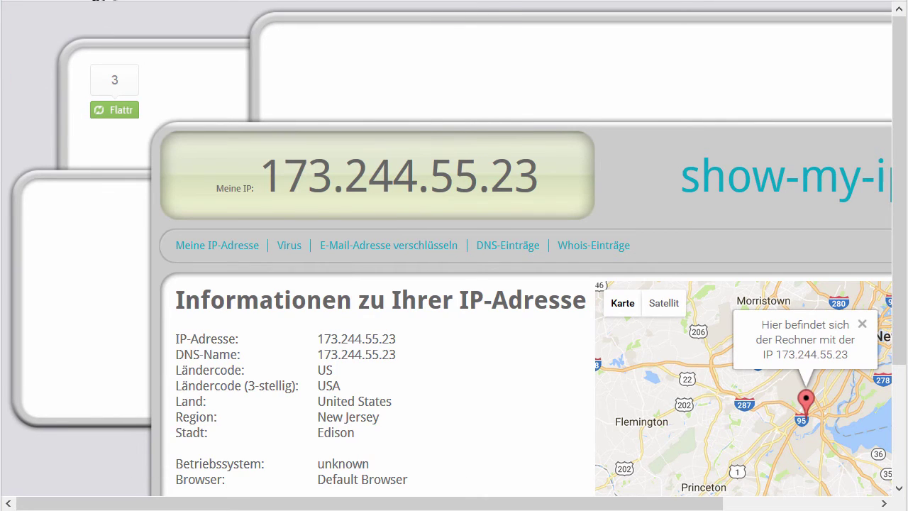
{"action": "key", "text": "F5"}
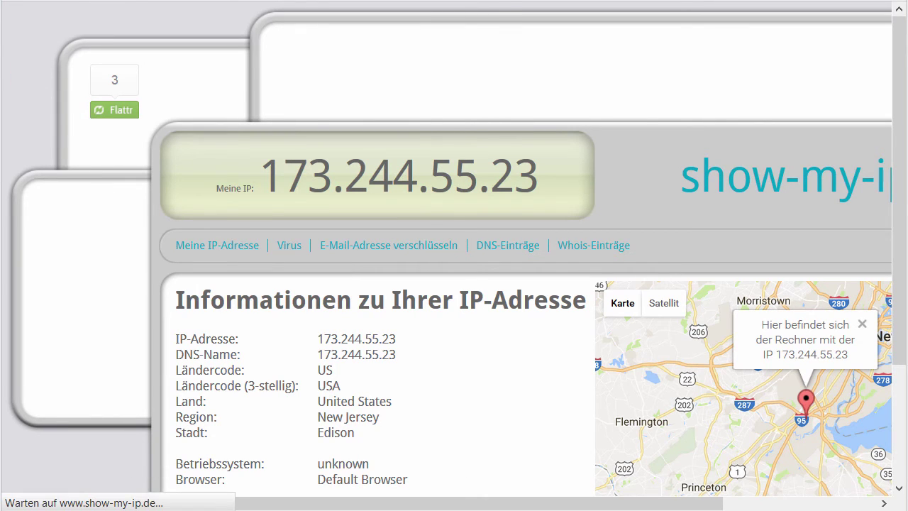
{"action": "scroll", "coordinate": [524, 215], "scroll_direction": "down", "scroll_amount": 2}
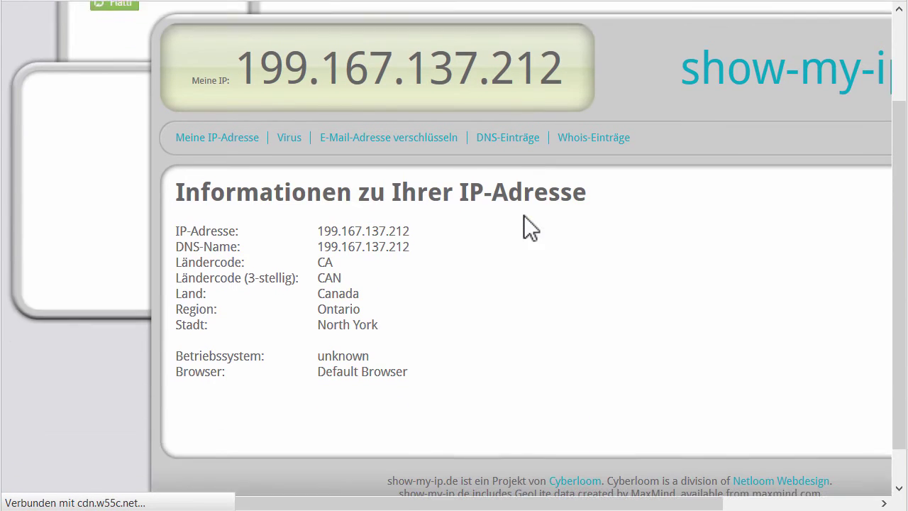
{"action": "scroll", "coordinate": [523, 215], "scroll_direction": "down", "scroll_amount": 1}
{"action": "mouse_move", "coordinate": [344, 268]}
{"action": "left_mouse_down"}
{"action": "mouse_move", "coordinate": [331, 245]}
{"action": "mouse_move", "coordinate": [334, 268]}
{"action": "left_mouse_up"}
{"action": "left_click", "coordinate": [330, 248]}
{"action": "scroll", "coordinate": [703, 308], "scroll_direction": "down", "scroll_amount": 1}
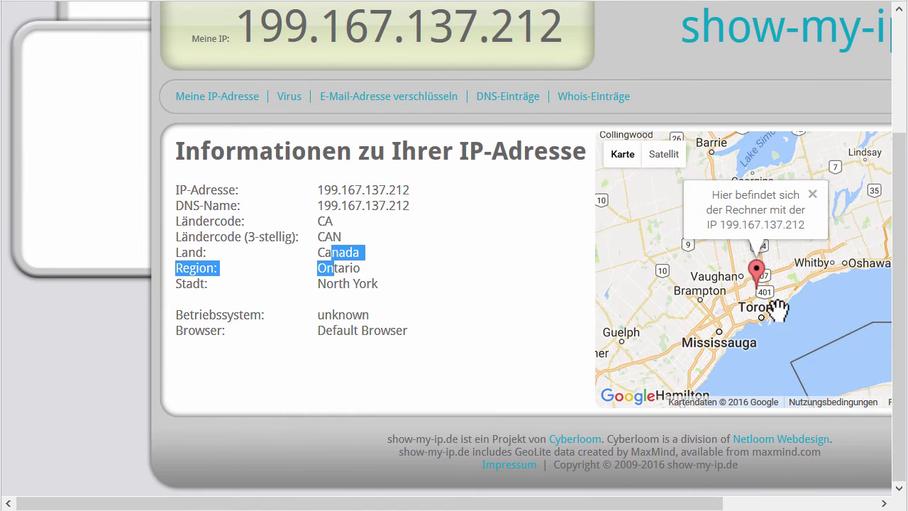
Step: Disconnect from Toronto and reopen the All Locations list
{"action": "scroll", "coordinate": [742, 294], "scroll_direction": "down", "scroll_amount": 1}
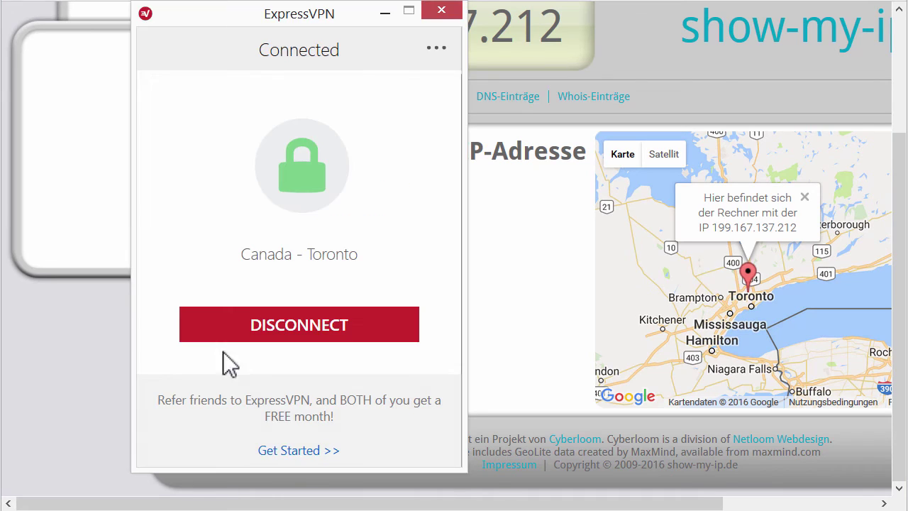
{"action": "left_click", "coordinate": [277, 323]}
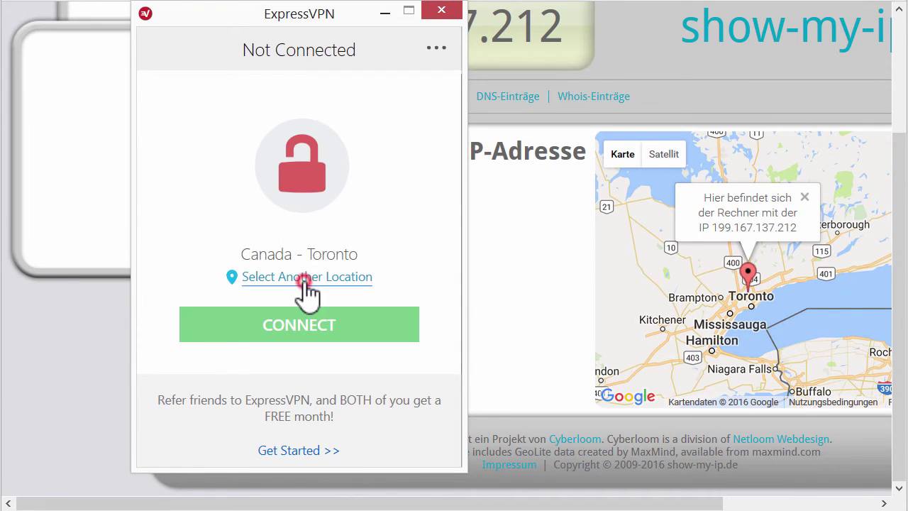
{"action": "left_click", "coordinate": [306, 278]}
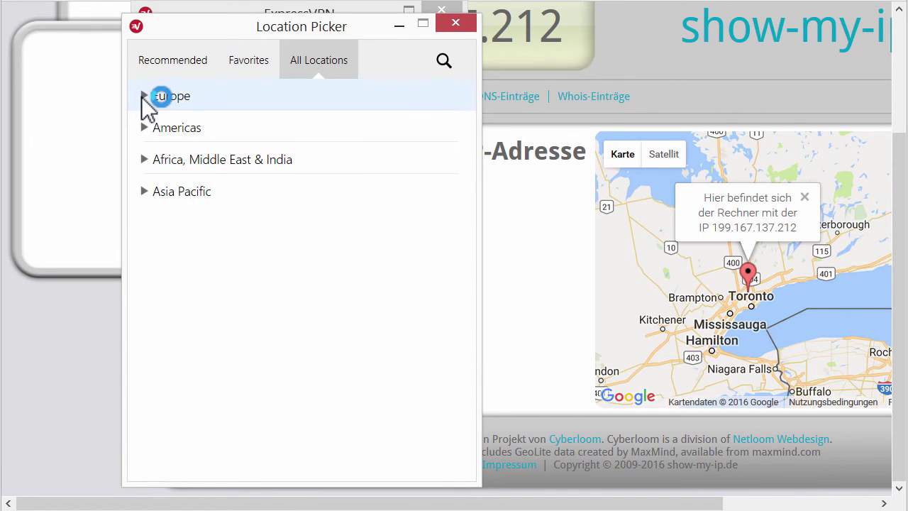
{"action": "left_click", "coordinate": [143, 96]}
{"action": "left_click", "coordinate": [140, 95]}
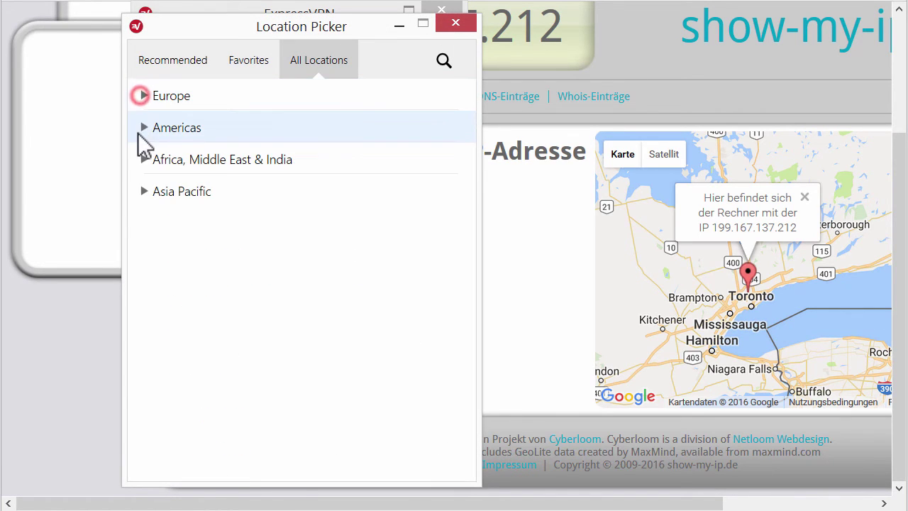
Step: Browse Canada's servers such as Toronto - 2 and Vancouver, then scroll Americas toward Bahamas
{"action": "left_click", "coordinate": [143, 128]}
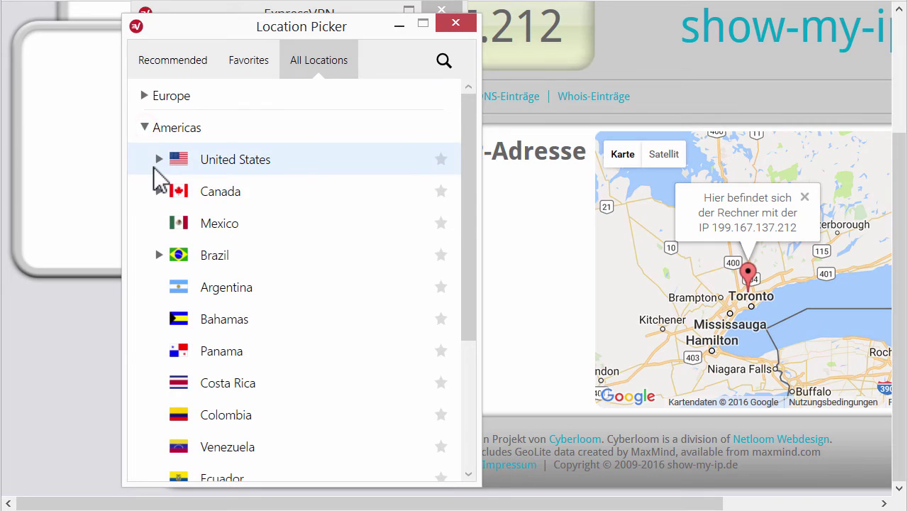
{"action": "left_click", "coordinate": [157, 191]}
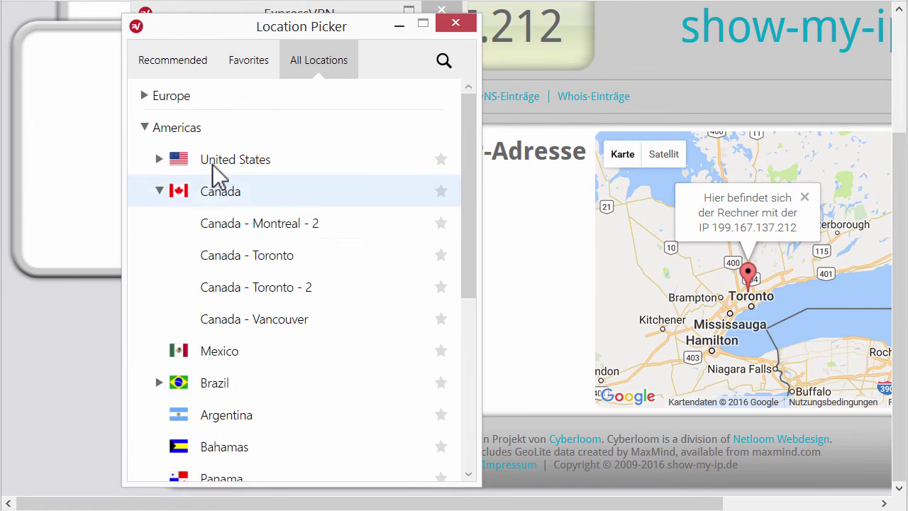
{"action": "left_click", "coordinate": [264, 291]}
{"action": "left_click", "coordinate": [267, 319]}
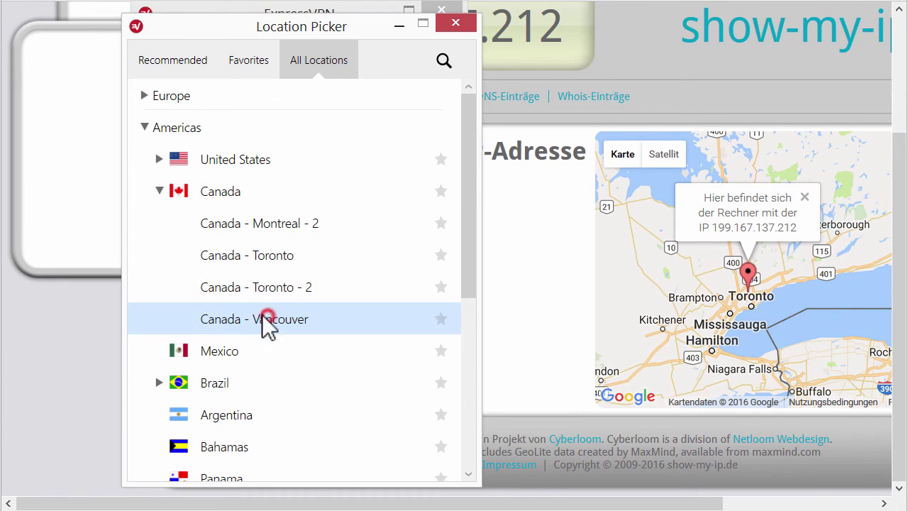
{"action": "left_click", "coordinate": [164, 184]}
{"action": "scroll", "coordinate": [170, 192], "scroll_direction": "down", "scroll_amount": 5}
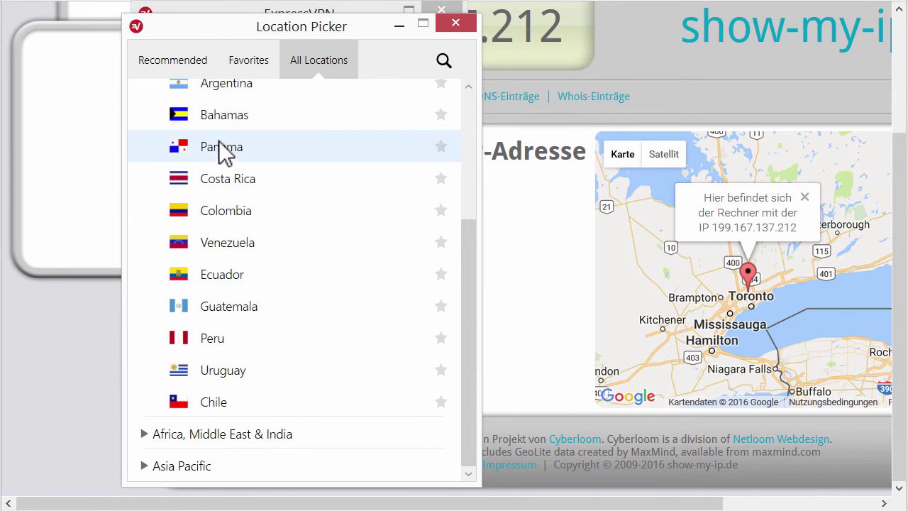
Step: Connect to Bahamas and reload the IP page, confirming 24.51.97.73 in Nassau, Bahamas
{"action": "double_click", "coordinate": [212, 116]}
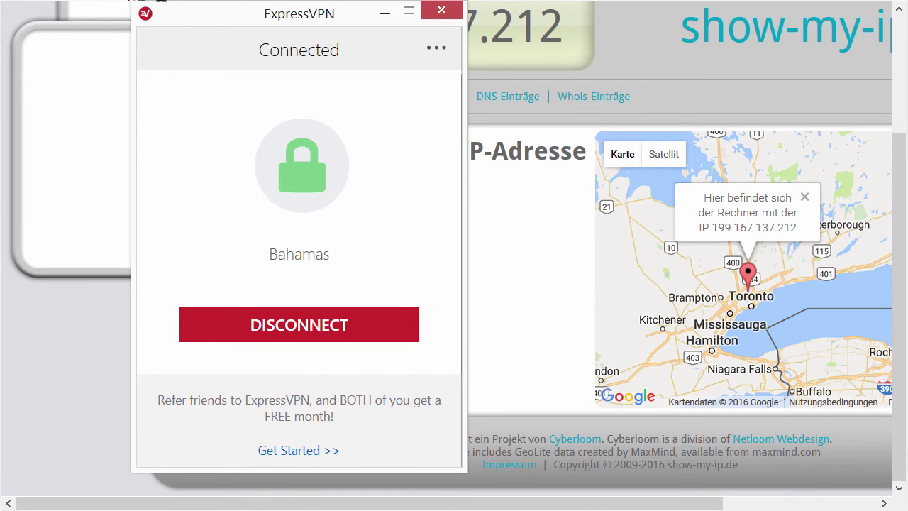
{"action": "left_click_drag", "start_coordinate": [331, 251], "coordinate": [334, 268]}
{"action": "key", "text": "F5"}
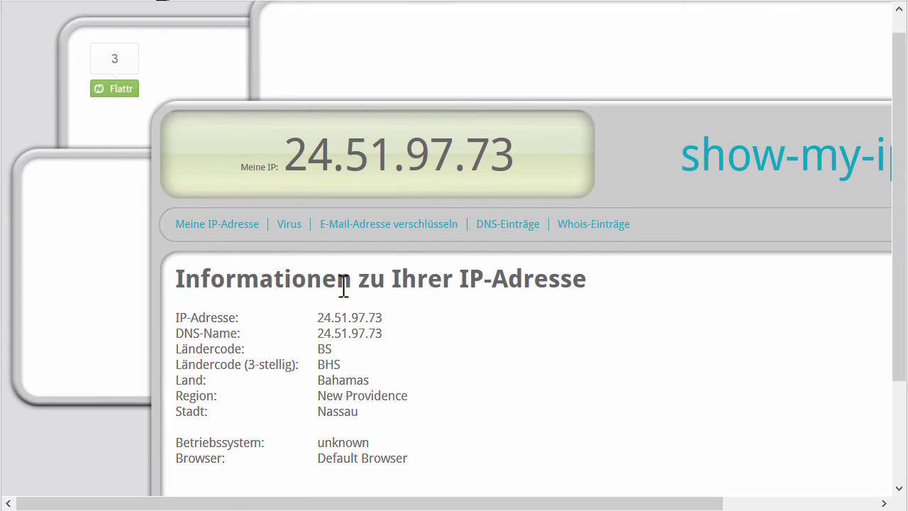
{"action": "scroll", "coordinate": [346, 282], "scroll_direction": "down", "scroll_amount": 2}
{"action": "double_click", "coordinate": [344, 254]}
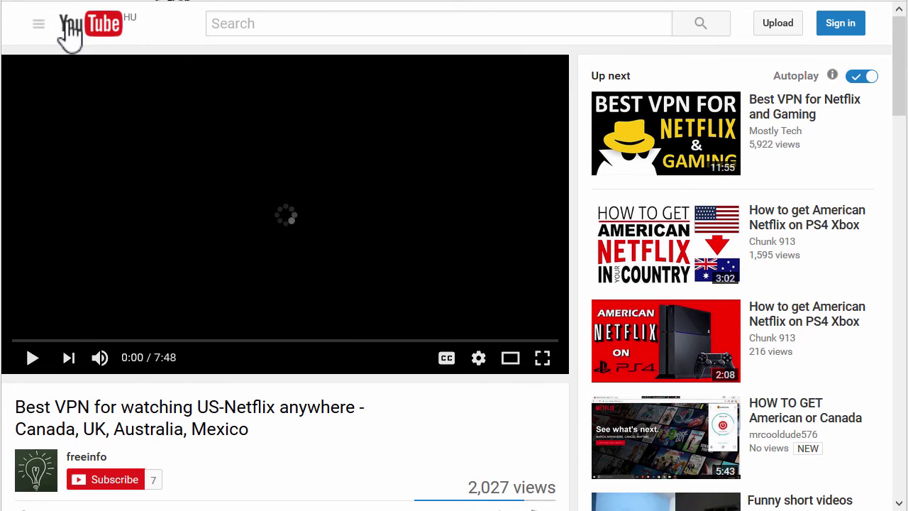
{"action": "scroll", "coordinate": [118, 167], "scroll_direction": "down", "scroll_amount": 3}
{"action": "left_click_drag", "start_coordinate": [70, 213], "coordinate": [192, 232]}
{"action": "left_click", "coordinate": [193, 232]}
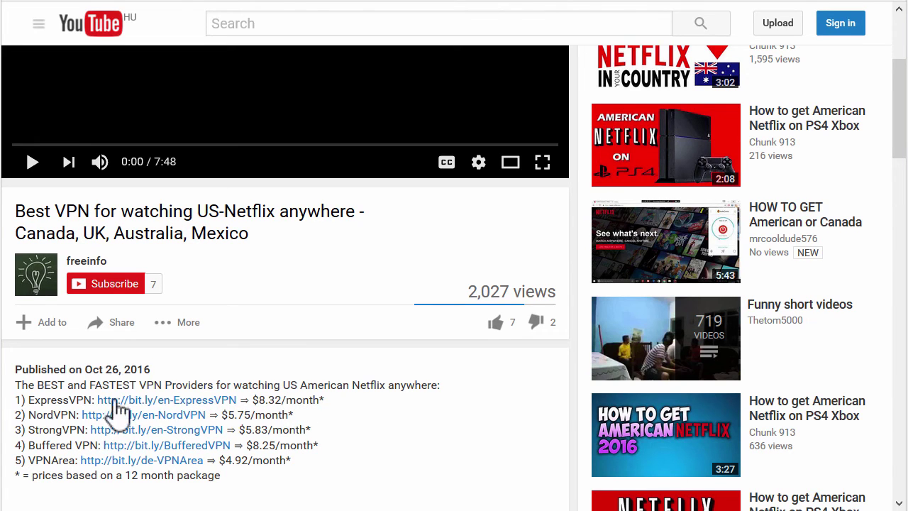
{"action": "scroll", "coordinate": [105, 405], "scroll_direction": "down", "scroll_amount": 1}
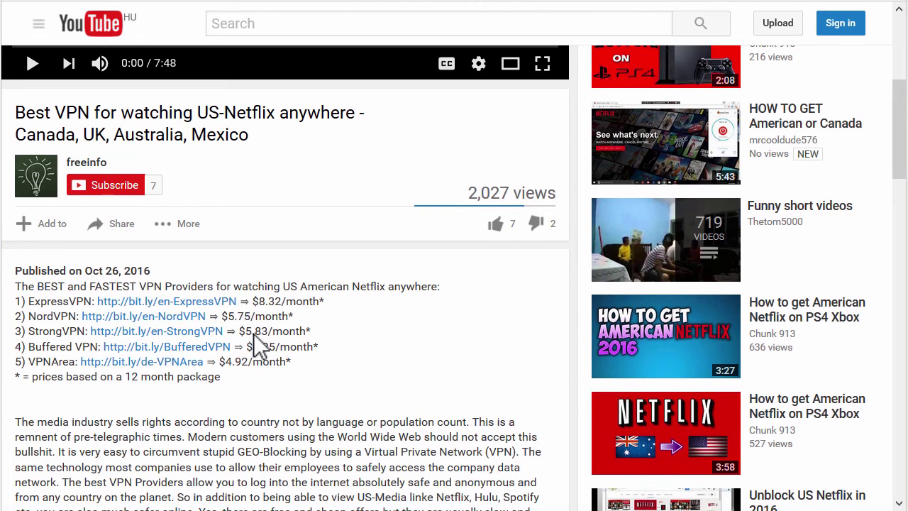
{"action": "scroll", "coordinate": [260, 345], "scroll_direction": "down", "scroll_amount": 2}
{"action": "scroll", "coordinate": [260, 344], "scroll_direction": "up", "scroll_amount": 5}
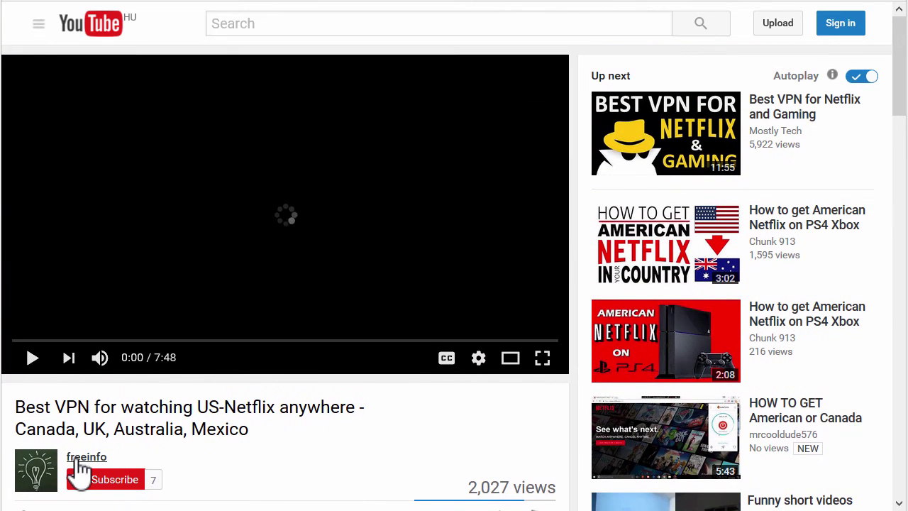
Step: Open the freeinfo channel page and scroll through its uploads and playlists
{"action": "left_click", "coordinate": [79, 457]}
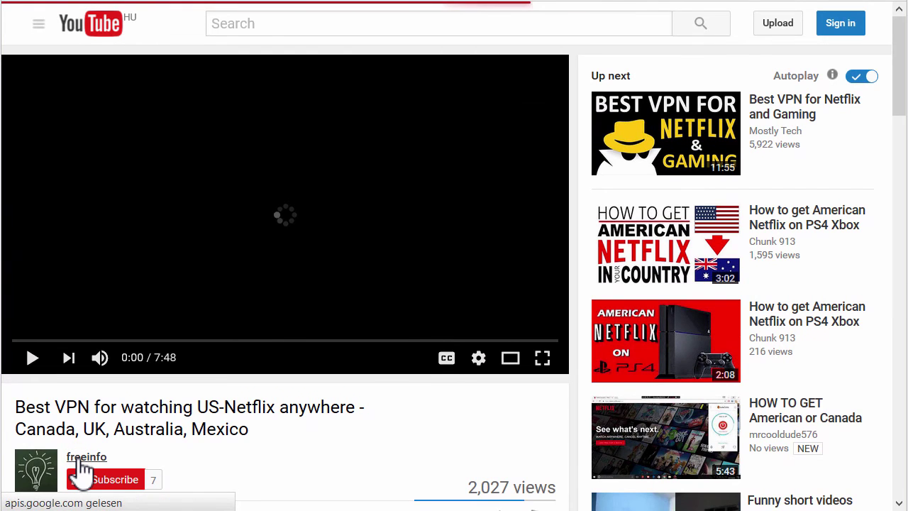
{"action": "scroll", "coordinate": [168, 316], "scroll_direction": "down", "scroll_amount": 3}
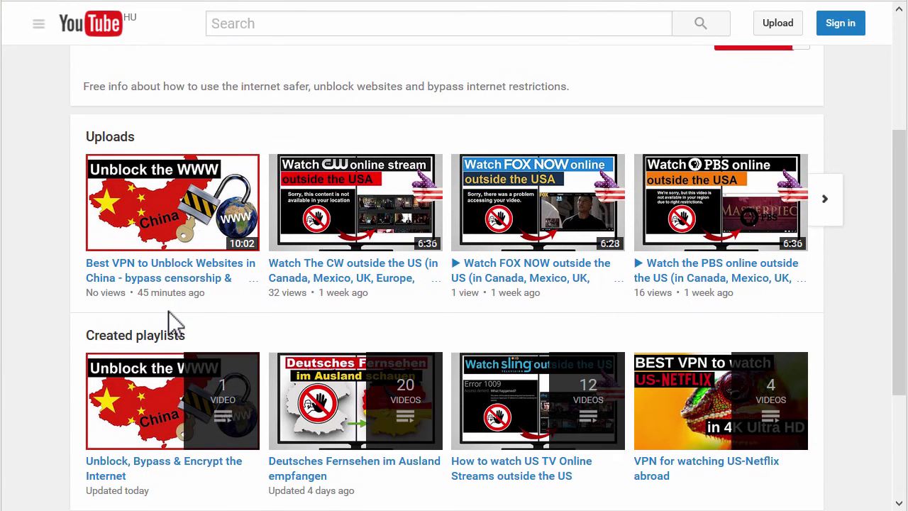
{"action": "scroll", "coordinate": [174, 323], "scroll_direction": "up", "scroll_amount": 2}
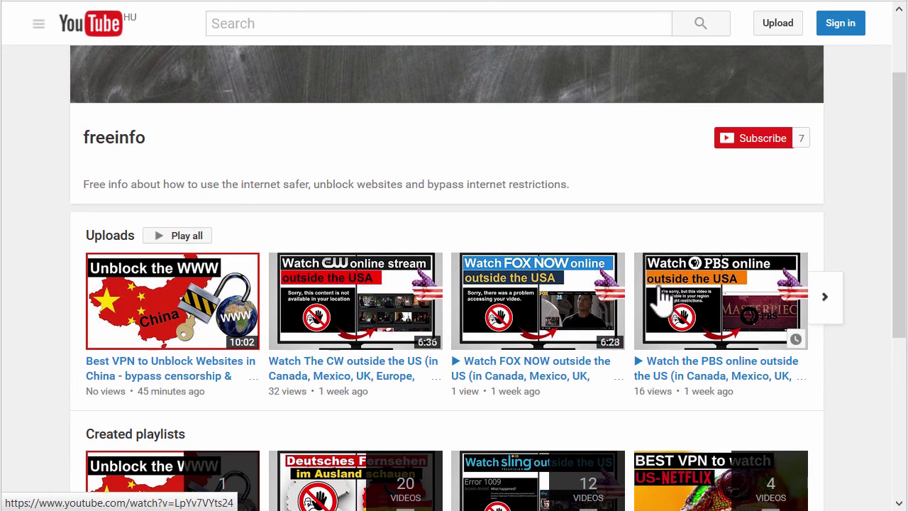
{"action": "scroll", "coordinate": [734, 284], "scroll_direction": "down", "scroll_amount": 3}
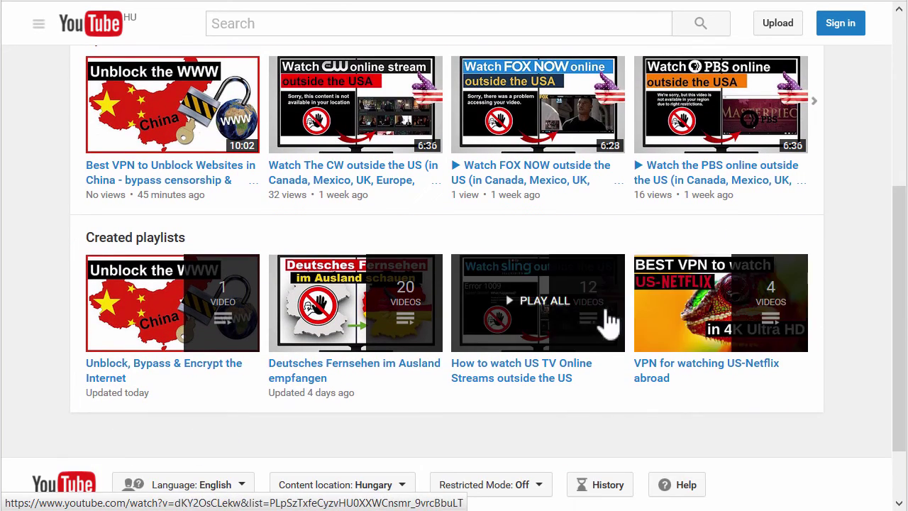
{"action": "scroll", "coordinate": [659, 304], "scroll_direction": "up", "scroll_amount": 4}
{"action": "scroll", "coordinate": [659, 304], "scroll_direction": "down", "scroll_amount": 2}
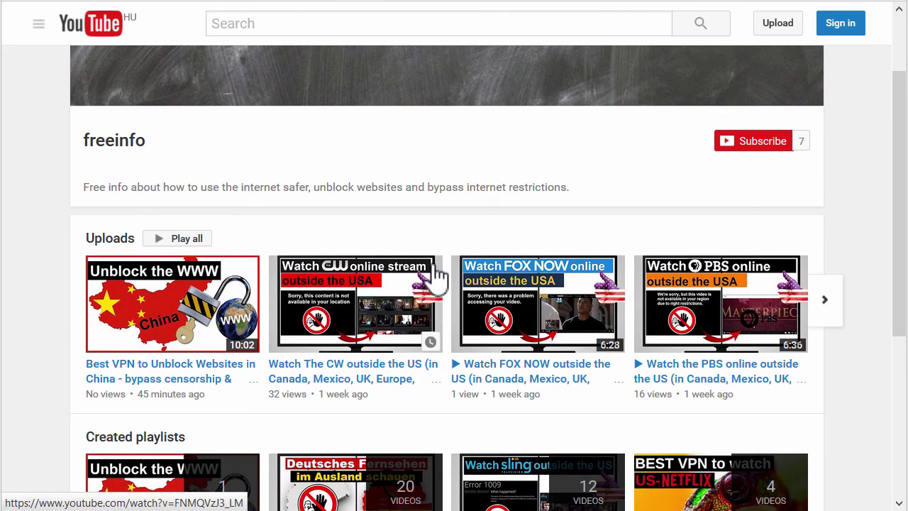
{"action": "scroll", "coordinate": [435, 277], "scroll_direction": "up", "scroll_amount": 1}
{"action": "scroll", "coordinate": [421, 318], "scroll_direction": "down", "scroll_amount": 3}
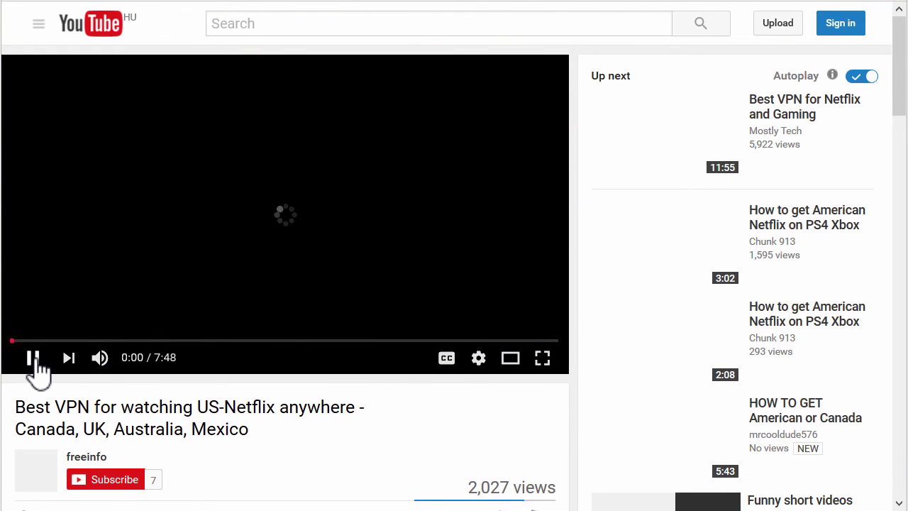
Step: Pause the Best VPN video and scroll through the page
{"action": "left_click", "coordinate": [33, 357]}
{"action": "scroll", "coordinate": [540, 304], "scroll_direction": "down", "scroll_amount": 2}
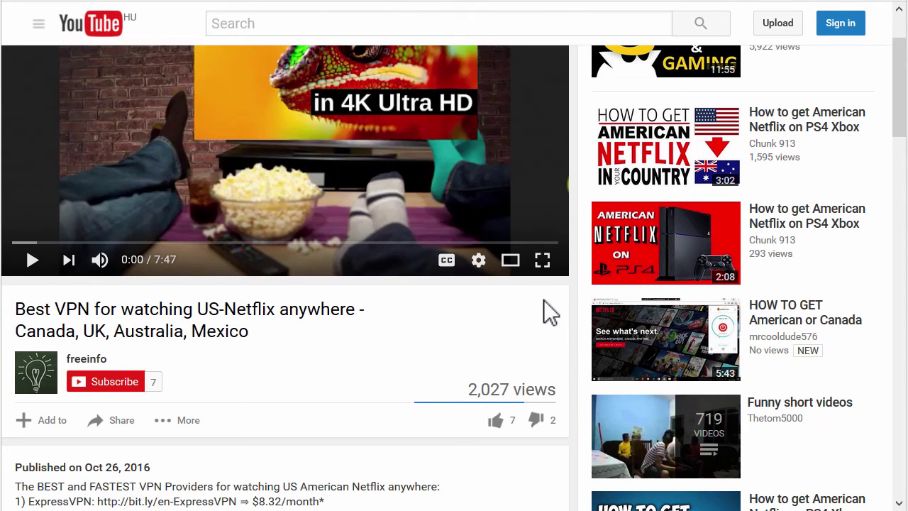
{"action": "scroll", "coordinate": [547, 284], "scroll_direction": "down", "scroll_amount": 2}
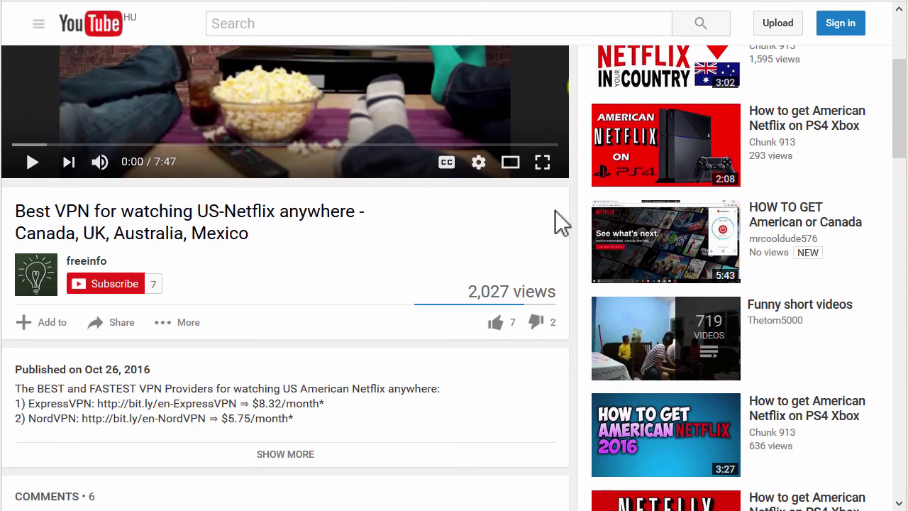
{"action": "scroll", "coordinate": [556, 241], "scroll_direction": "up", "scroll_amount": 2}
{"action": "scroll", "coordinate": [426, 333], "scroll_direction": "down", "scroll_amount": 2}
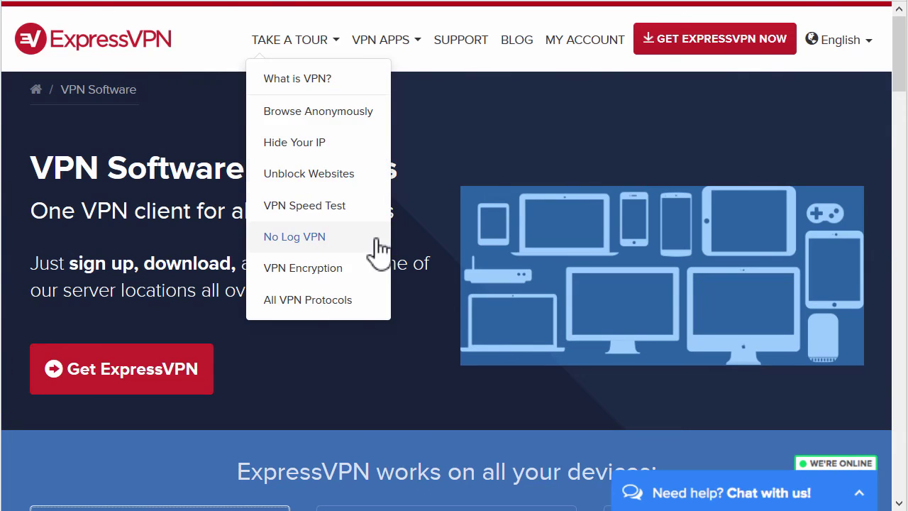
Step: Scroll through the encryption, bandwidth, support and money-back sections of the VPN Software page
{"action": "scroll", "coordinate": [376, 249], "scroll_direction": "down", "scroll_amount": 15}
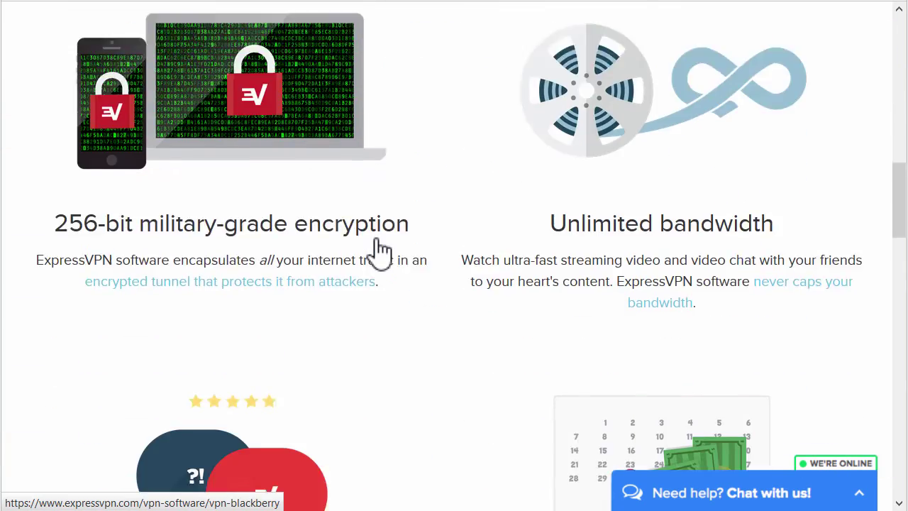
{"action": "scroll", "coordinate": [376, 248], "scroll_direction": "down", "scroll_amount": 4}
{"action": "scroll", "coordinate": [376, 248], "scroll_direction": "up", "scroll_amount": 8}
{"action": "scroll", "coordinate": [376, 249], "scroll_direction": "down", "scroll_amount": 15}
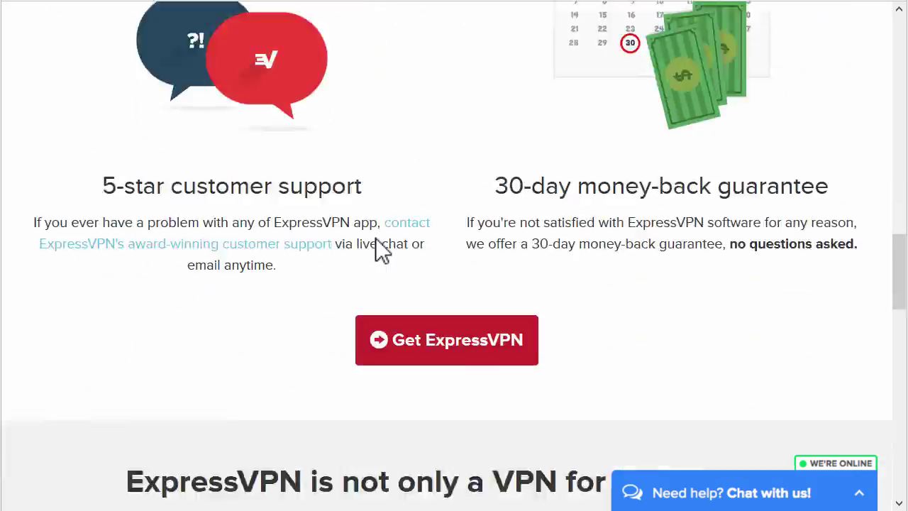
{"action": "scroll", "coordinate": [376, 237], "scroll_direction": "down", "scroll_amount": 3}
{"action": "scroll", "coordinate": [376, 237], "scroll_direction": "up", "scroll_amount": 10}
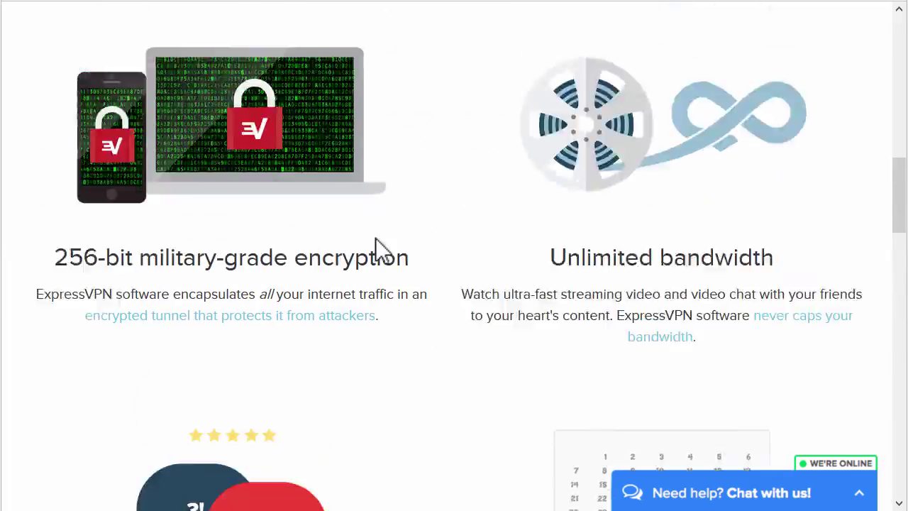
{"action": "scroll", "coordinate": [376, 238], "scroll_direction": "up", "scroll_amount": 10}
{"action": "scroll", "coordinate": [375, 238], "scroll_direction": "down", "scroll_amount": 2}
{"action": "scroll", "coordinate": [375, 238], "scroll_direction": "up", "scroll_amount": 2}
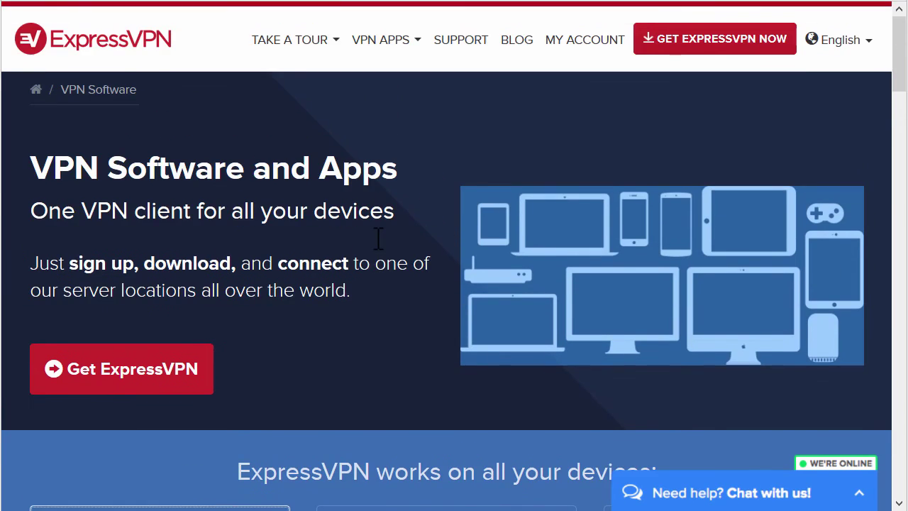
{"action": "scroll", "coordinate": [376, 237], "scroll_direction": "down", "scroll_amount": 1}
{"action": "scroll", "coordinate": [376, 239], "scroll_direction": "down", "scroll_amount": 10}
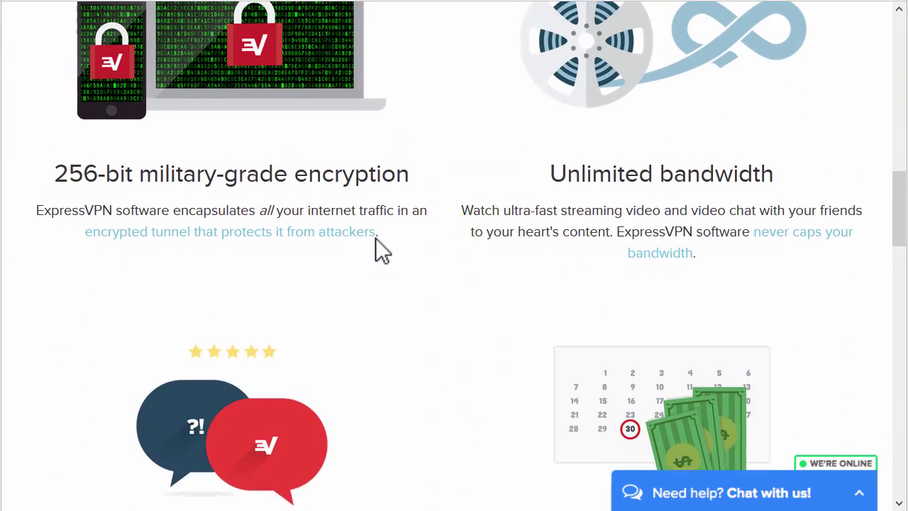
{"action": "scroll", "coordinate": [624, 263], "scroll_direction": "down", "scroll_amount": 3}
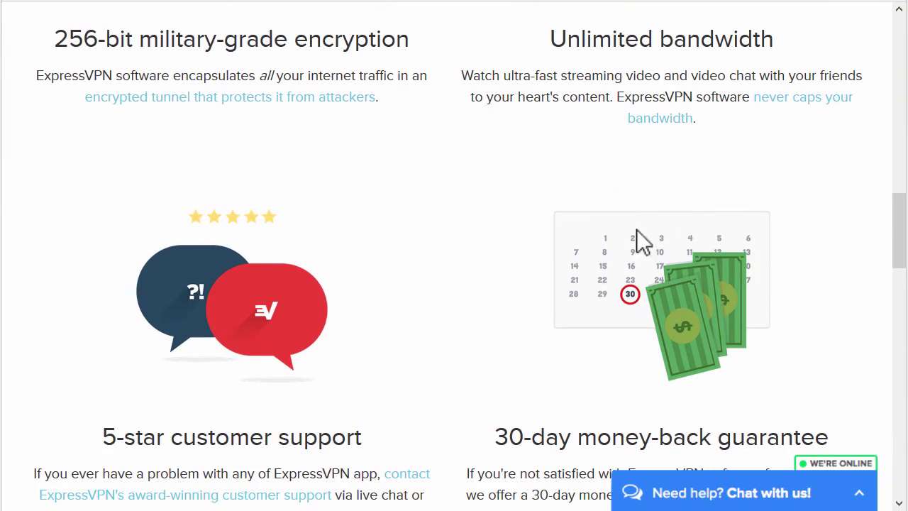
{"action": "scroll", "coordinate": [655, 236], "scroll_direction": "down", "scroll_amount": 2}
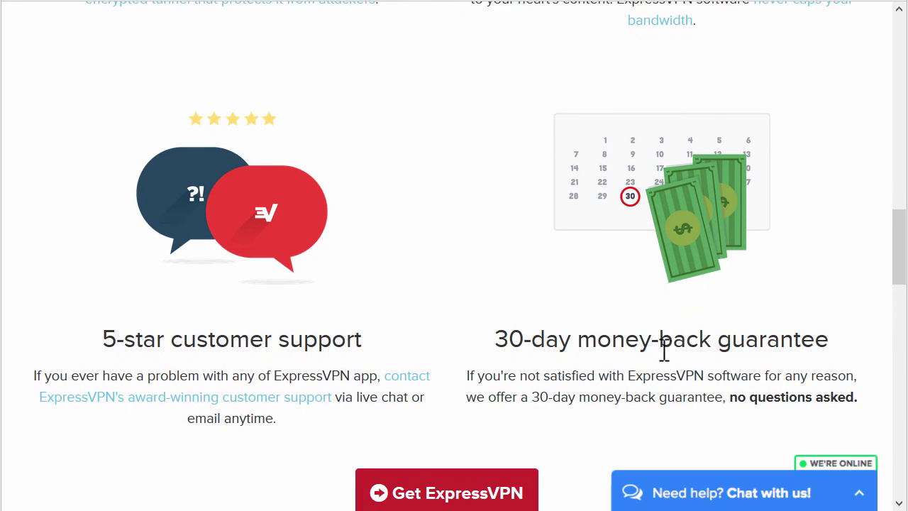
{"action": "scroll", "coordinate": [355, 217], "scroll_direction": "up", "scroll_amount": 10}
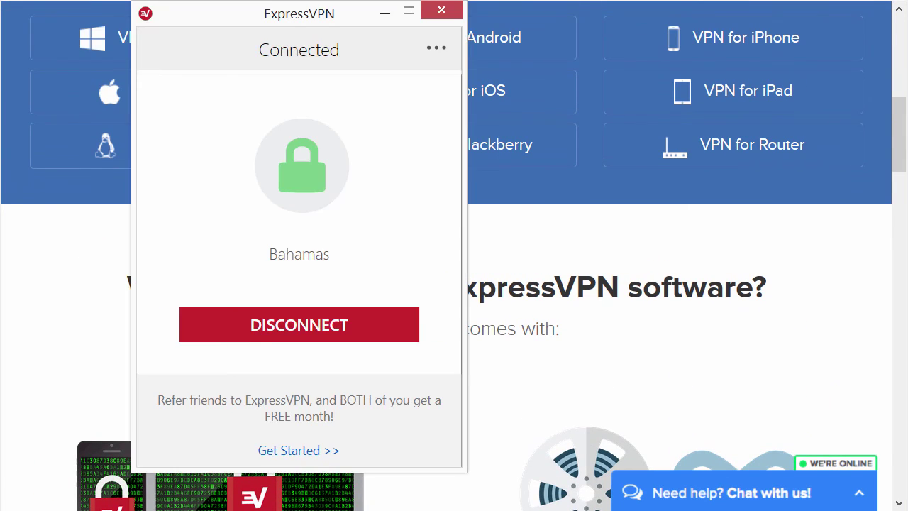
Step: Disconnect from the Bahamas server, then return to the ExpressVPN website's device apps list
{"action": "left_click", "coordinate": [299, 323]}
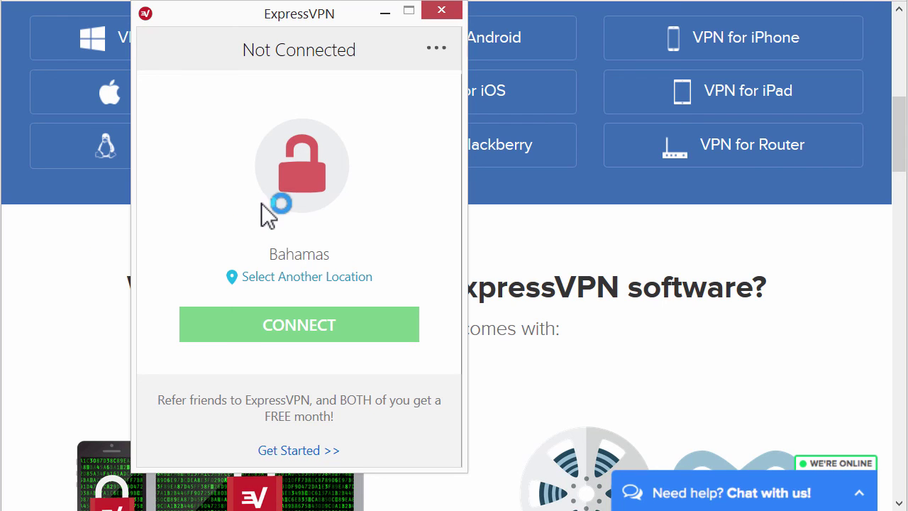
{"action": "left_click", "coordinate": [500, 241]}
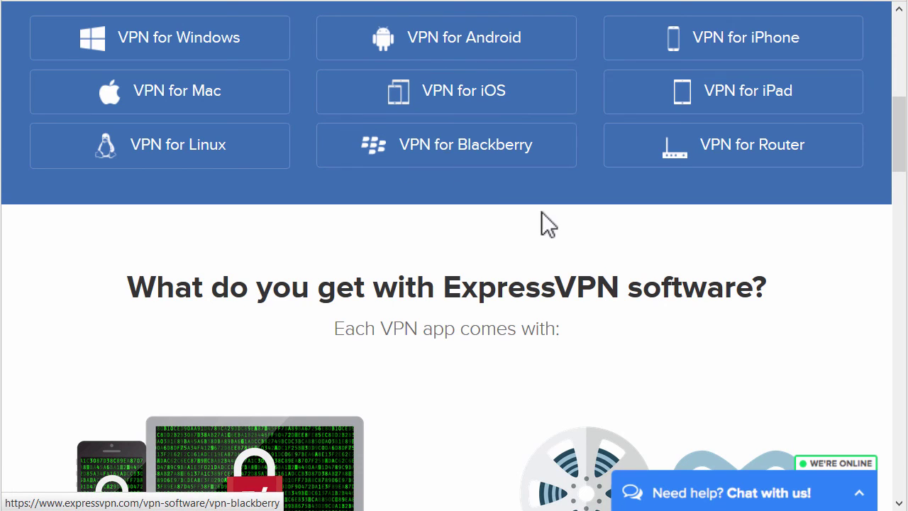
{"action": "scroll", "coordinate": [494, 243], "scroll_direction": "up", "scroll_amount": 3}
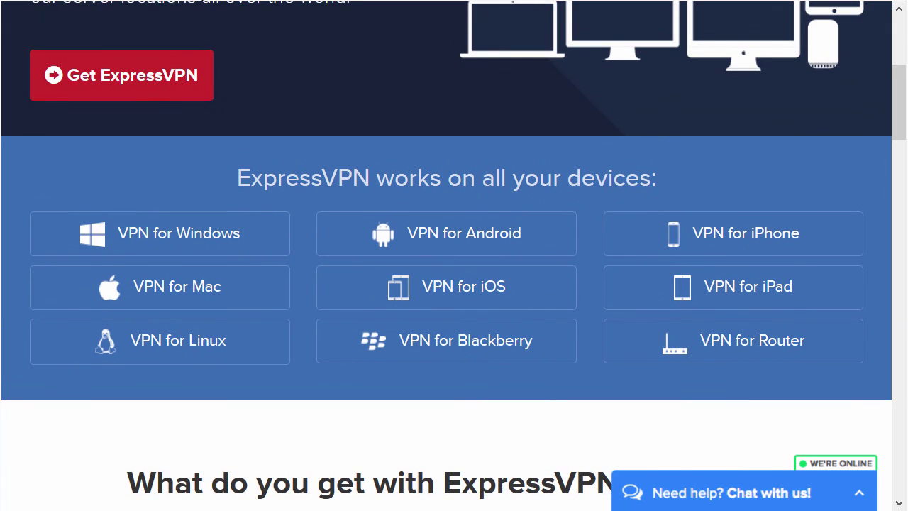